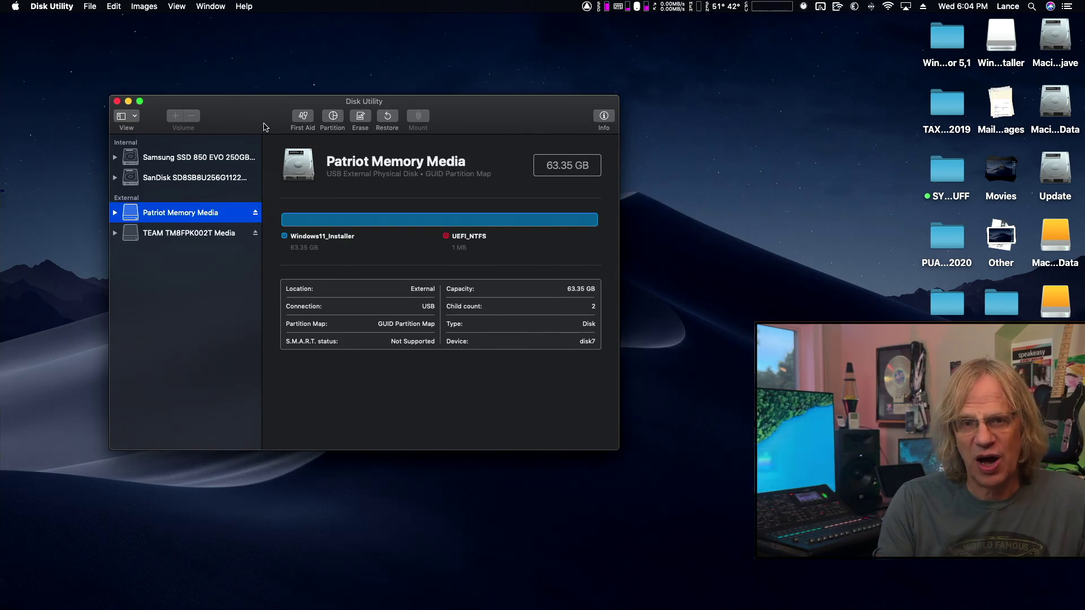
Expand the TEAM TM8FPK002T Media drive and inspect Container disk5 and Container disk4
drag(262, 116, 299, 112)
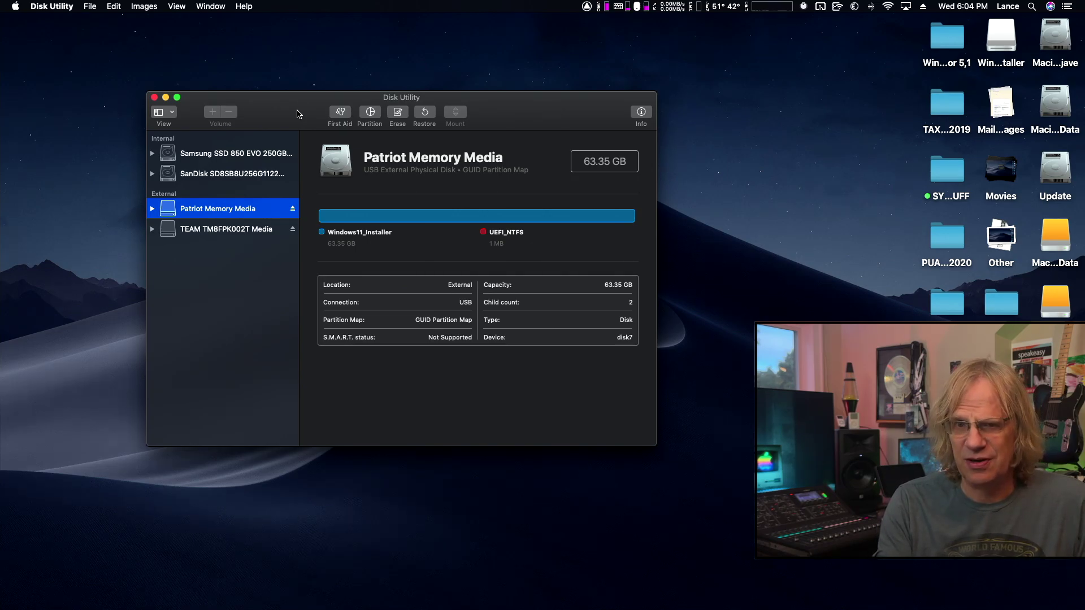
drag(296, 114, 312, 112)
click(245, 229)
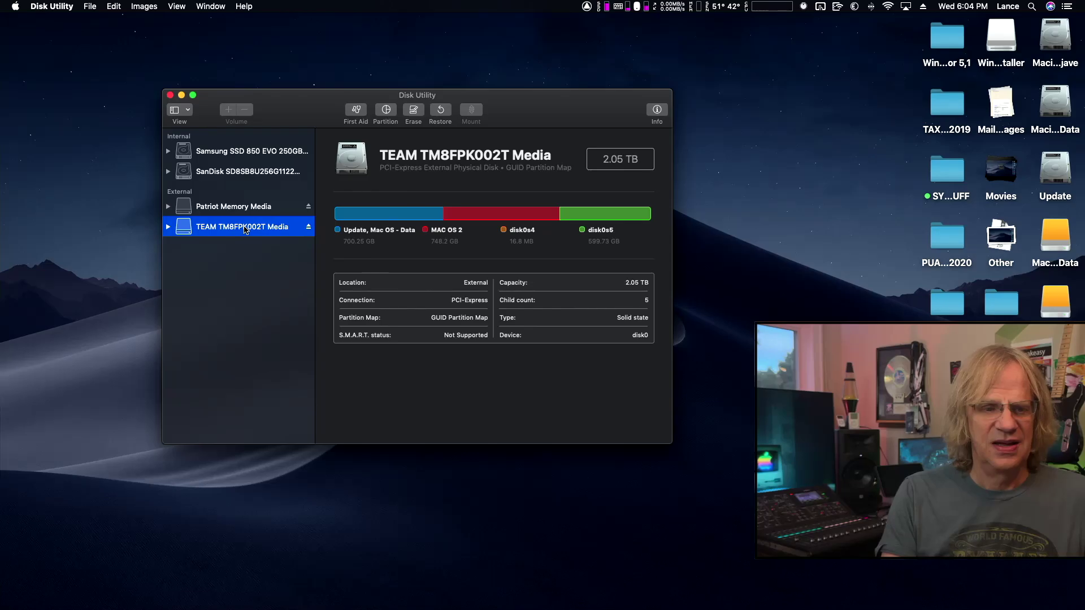
key(Right)
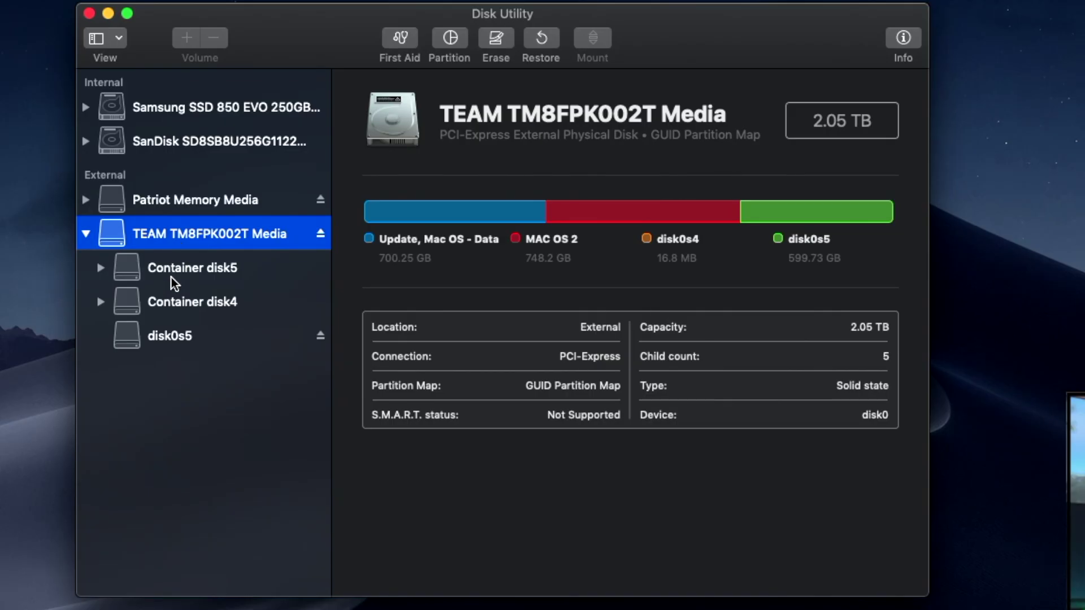
click(171, 270)
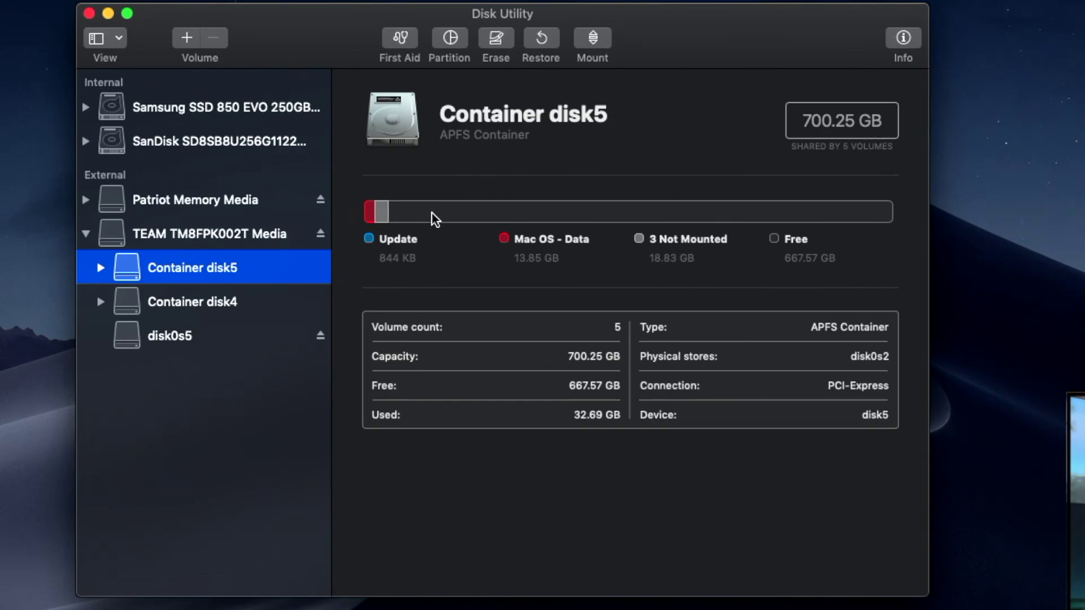
click(210, 304)
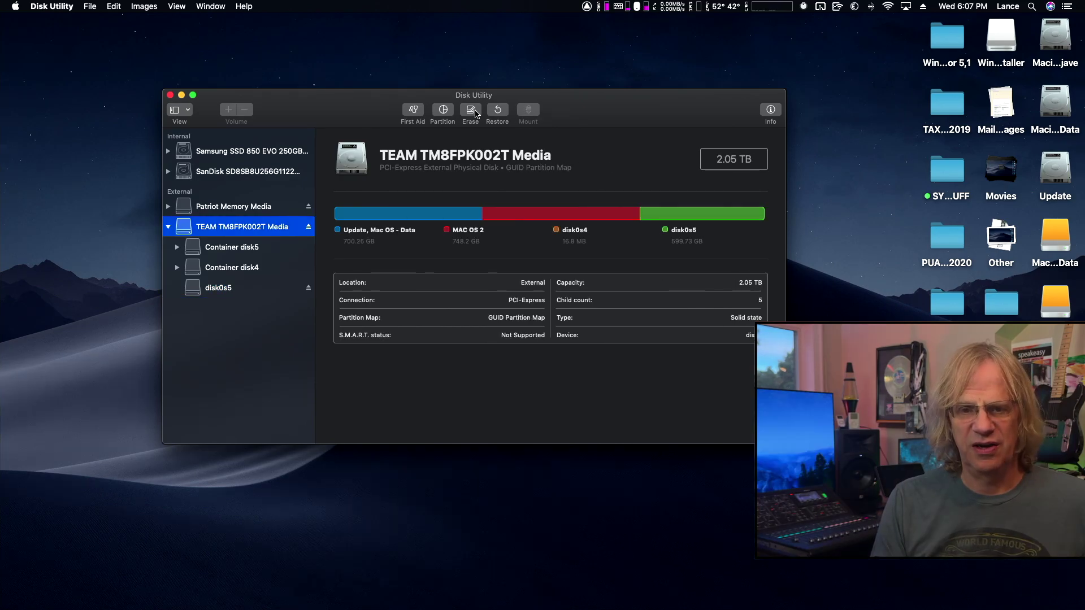
Erase the TEAM drive as one ExFAT volume 'Untitled' on GUID Partition Map, declining Time Machine
click(470, 110)
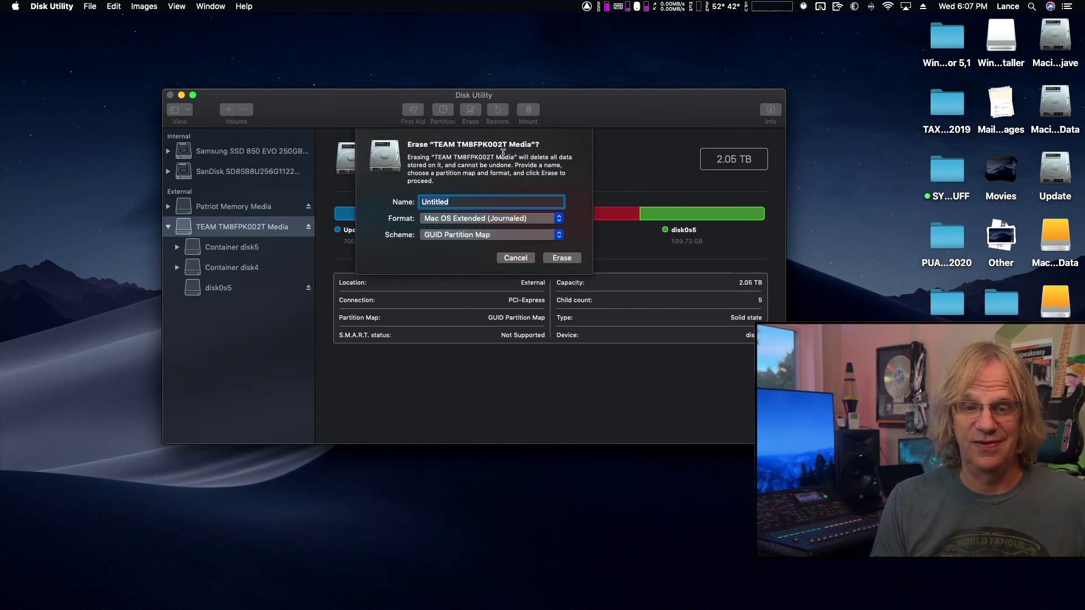
click(520, 219)
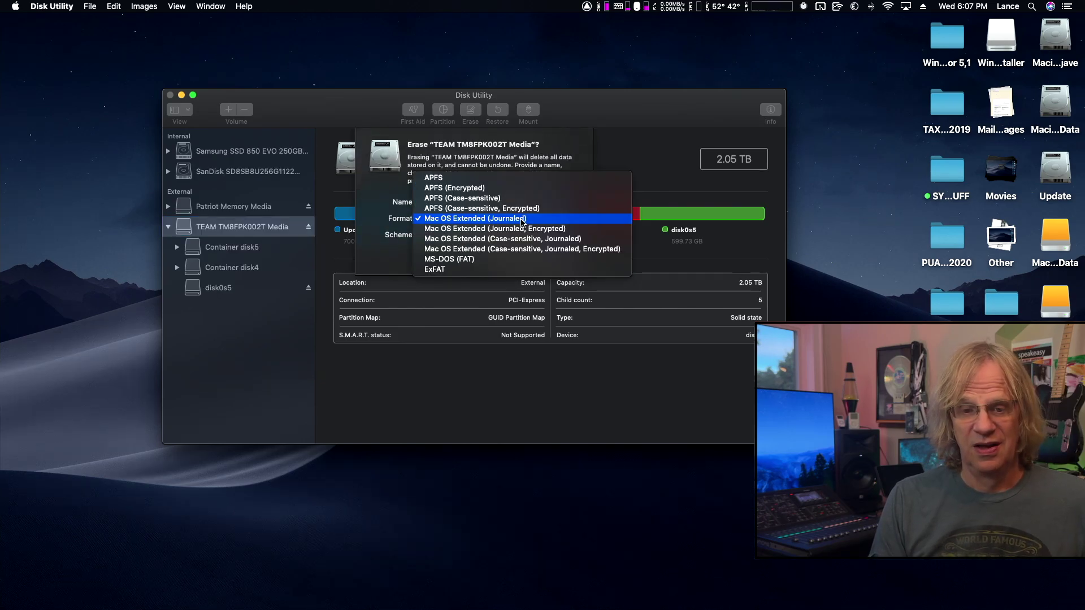
click(529, 269)
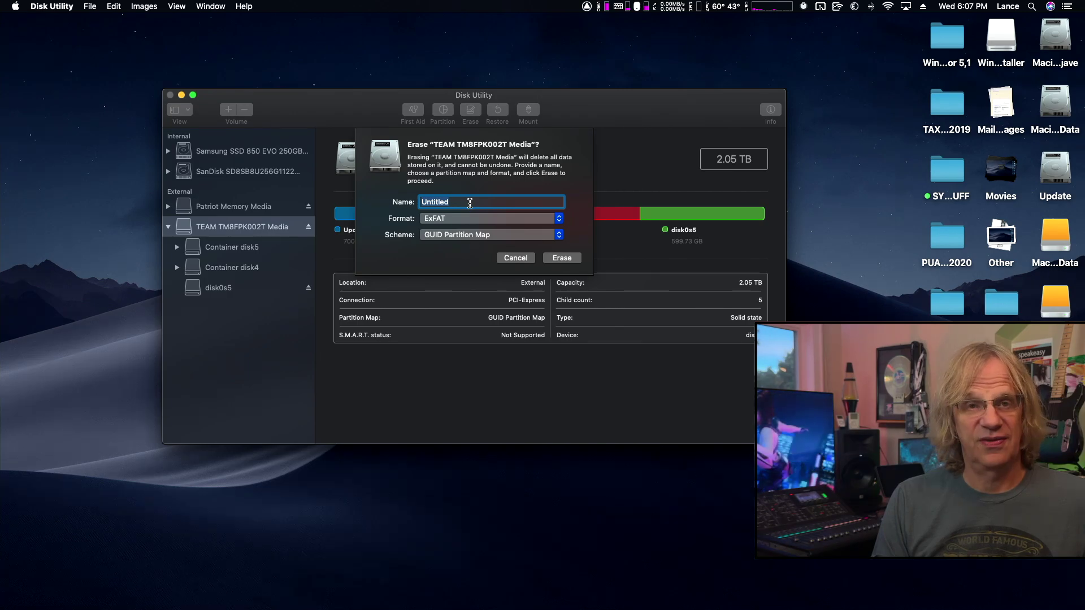
click(562, 259)
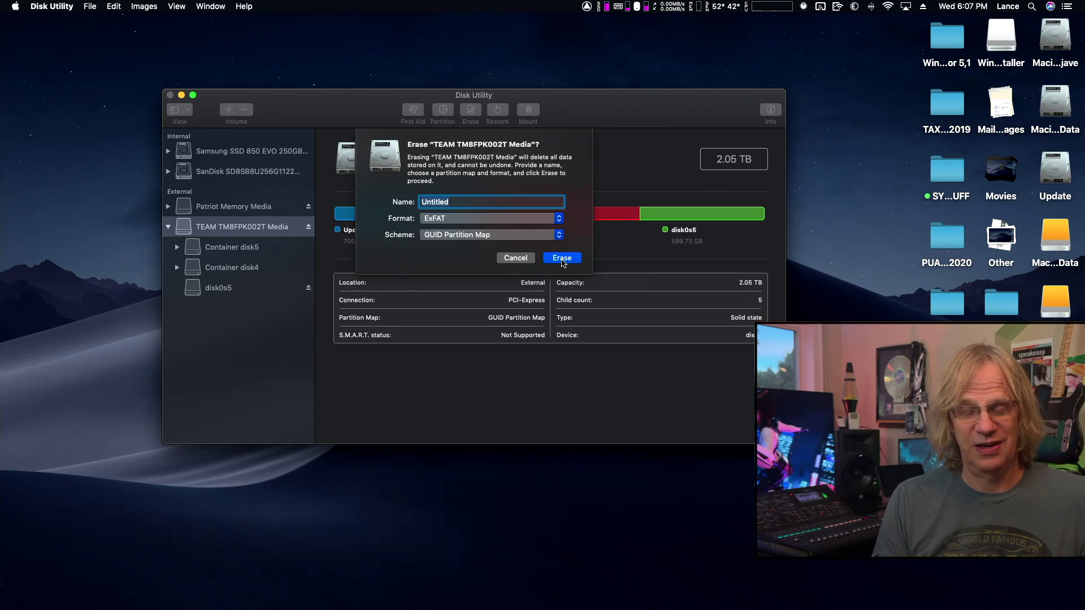
click(562, 258)
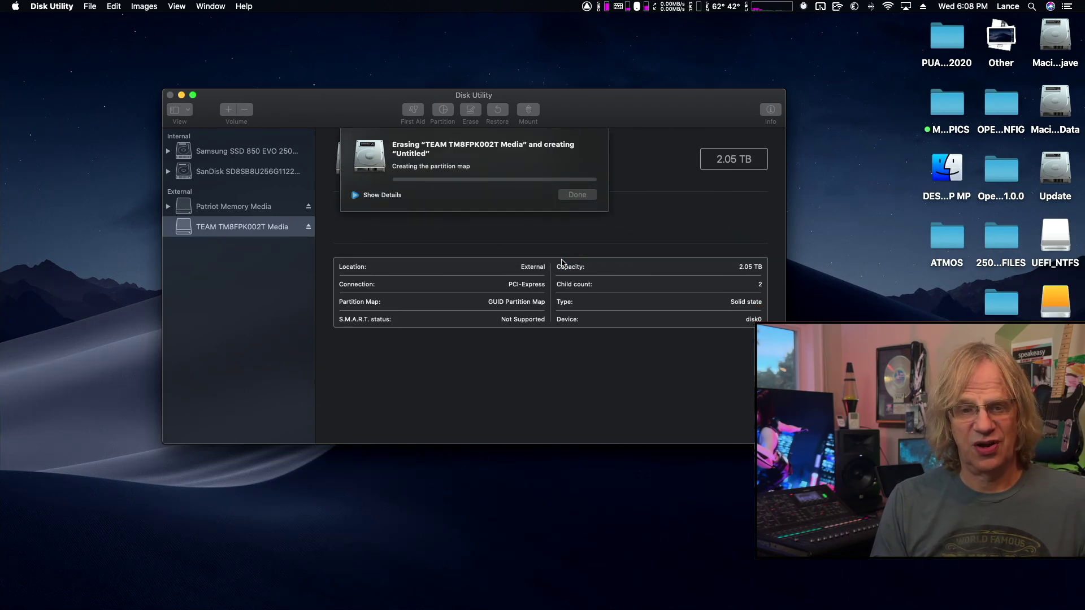
click(572, 241)
key(Return)
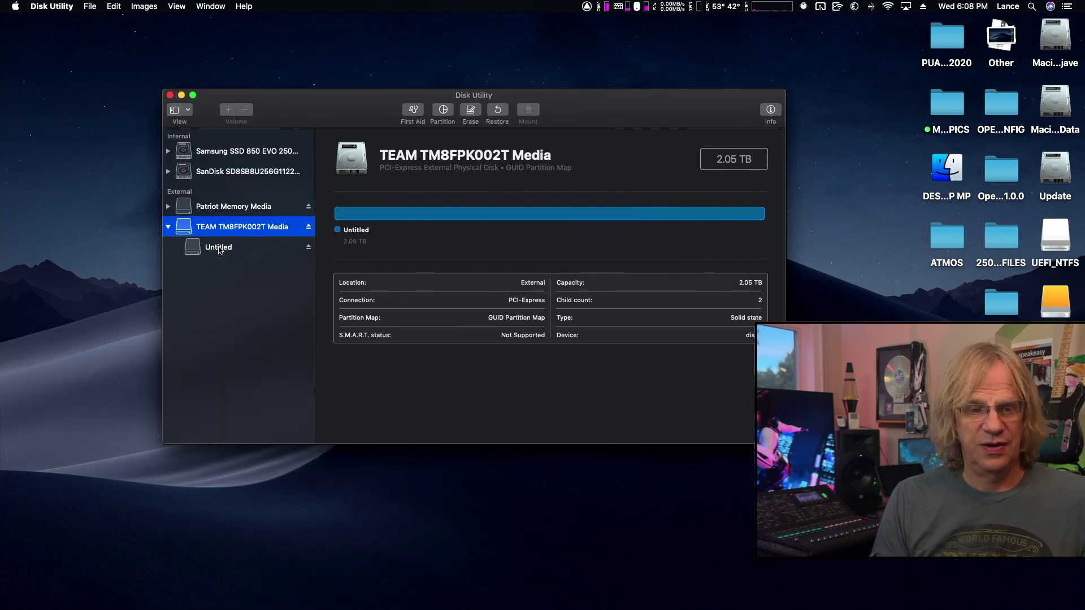
click(219, 249)
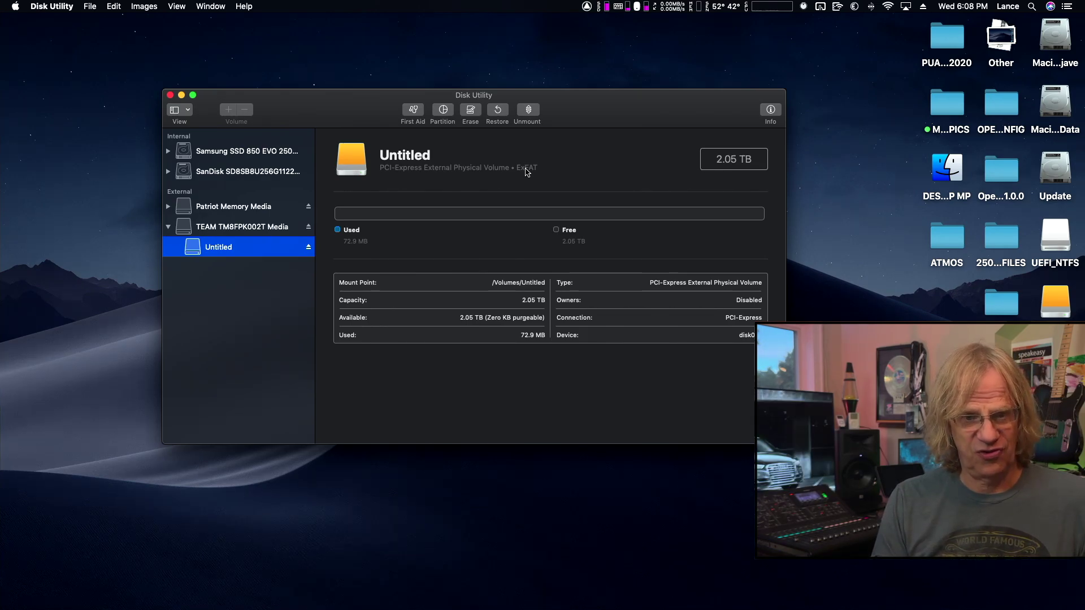
Create a 600 GB APFS partition named Sonoma in the drive's partition layout
click(443, 111)
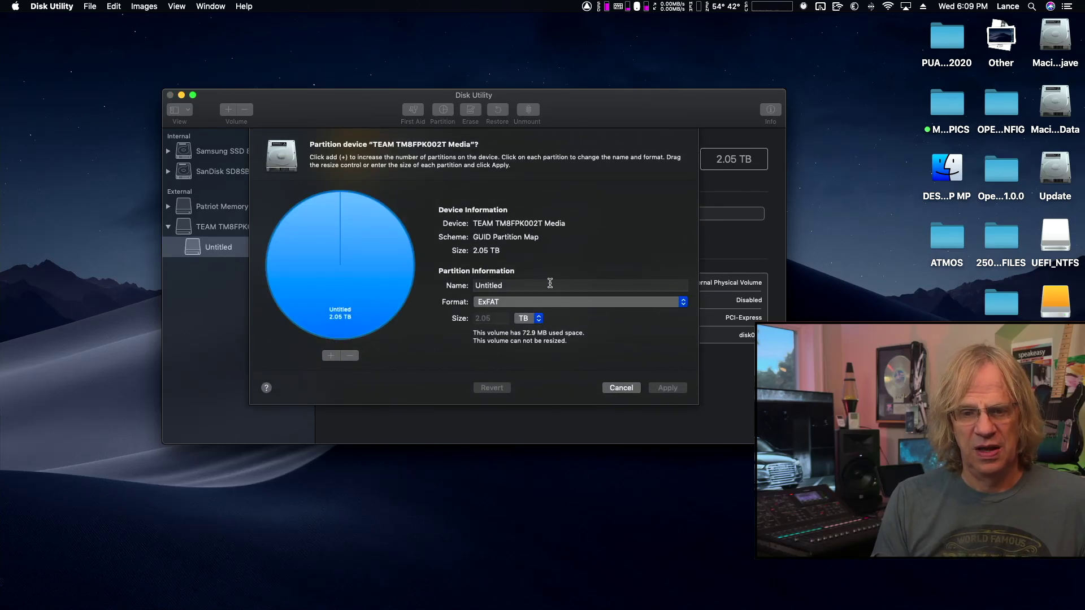
click(520, 303)
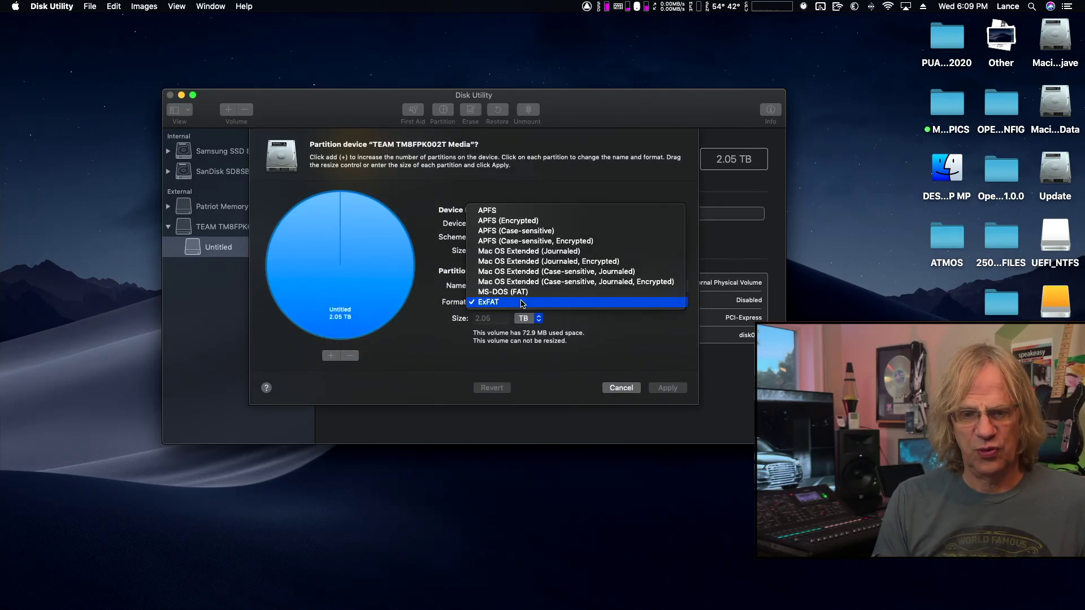
click(531, 214)
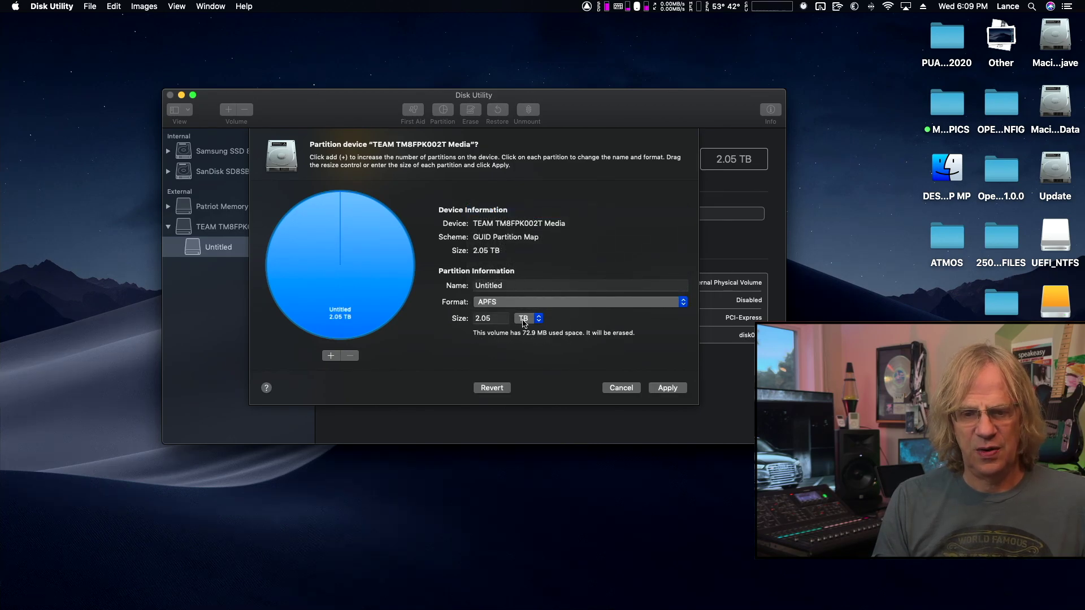
click(524, 320)
click(524, 309)
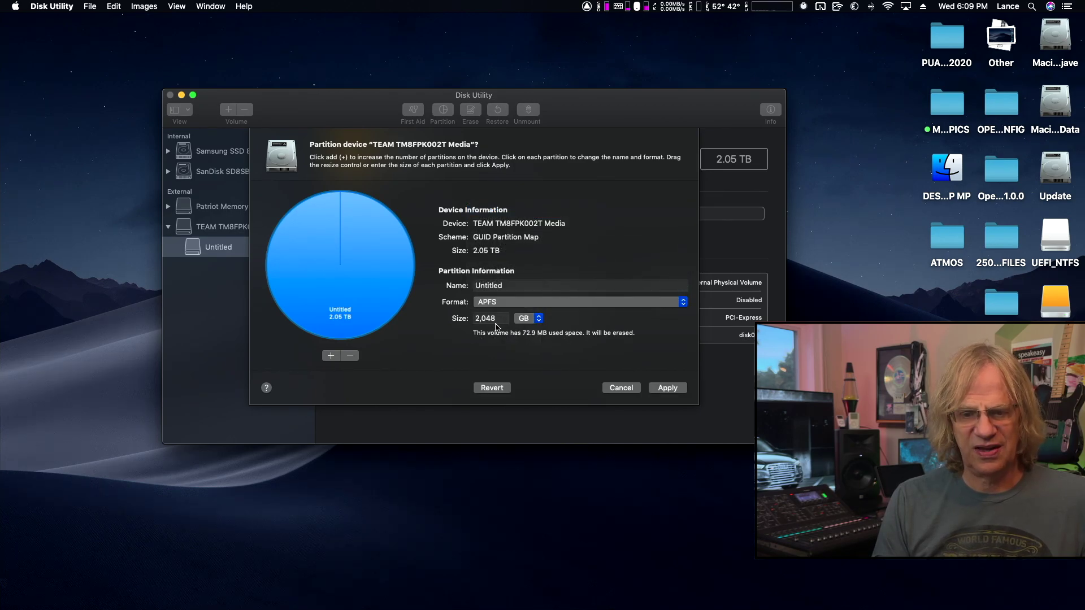
double_click(500, 320)
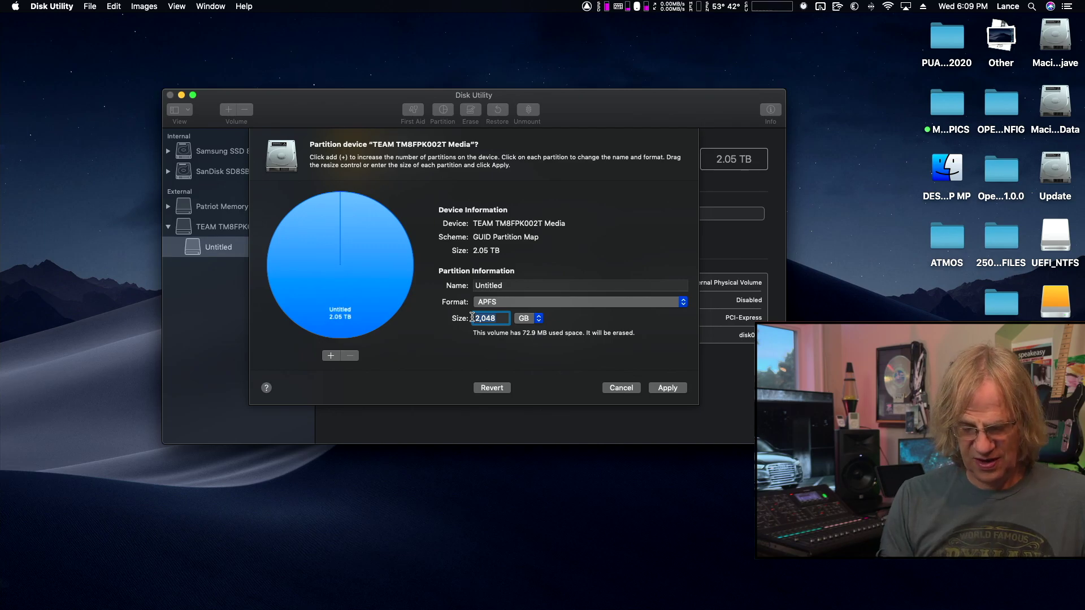
text(600)
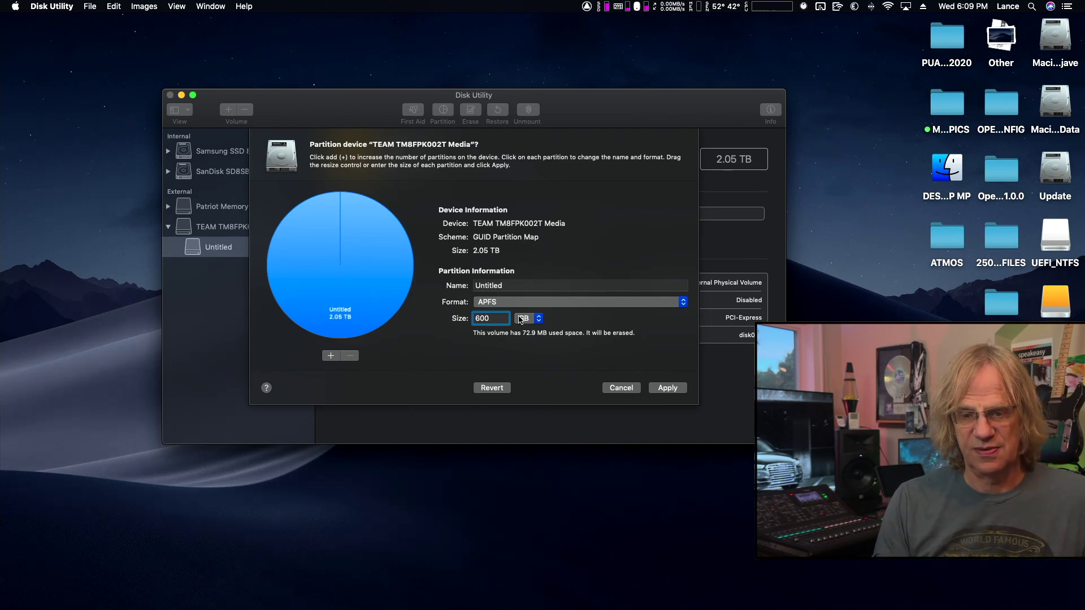
key(Tab)
text(Ma)
text(S)
text(onoma)
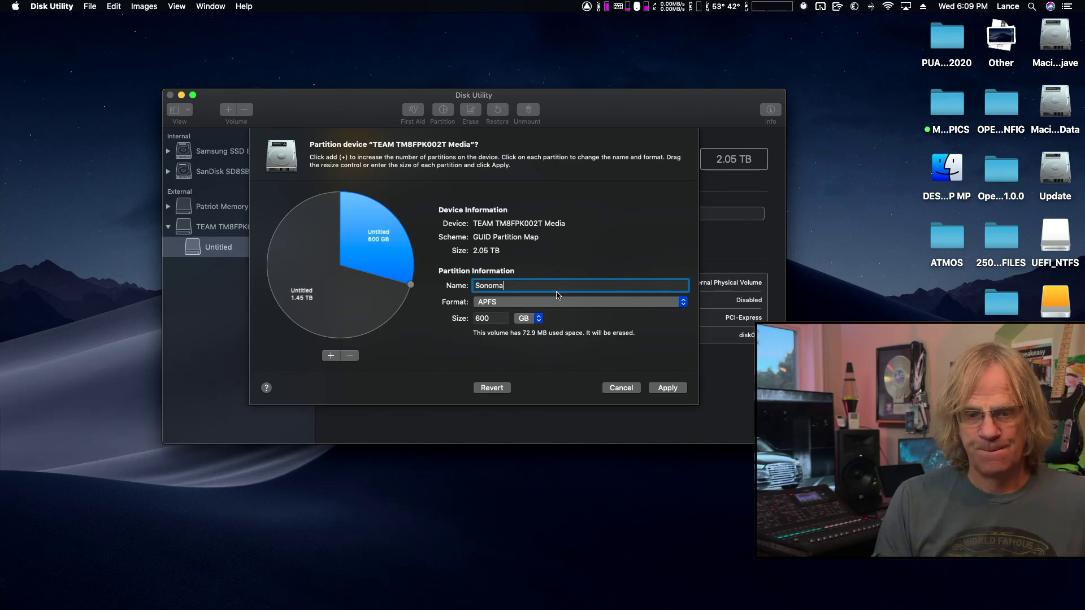
Add an APFS partition named Sequoia and resize it to 650 GB, leaving Untitled at 749 GB
click(330, 357)
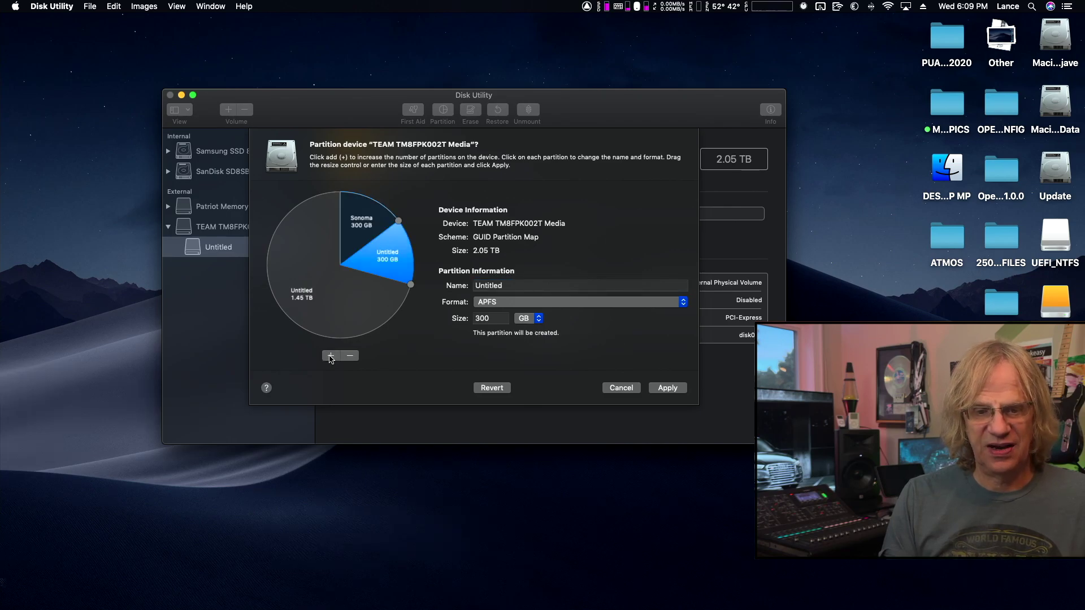
double_click(487, 285)
text(Sequ)
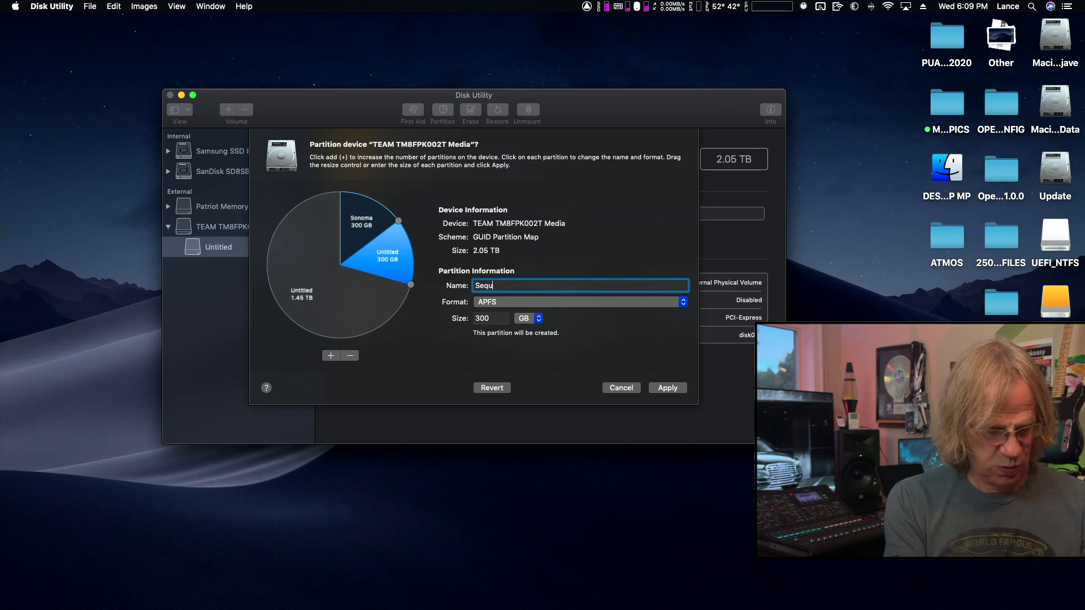
text(oia)
click(411, 286)
drag(411, 287, 313, 289)
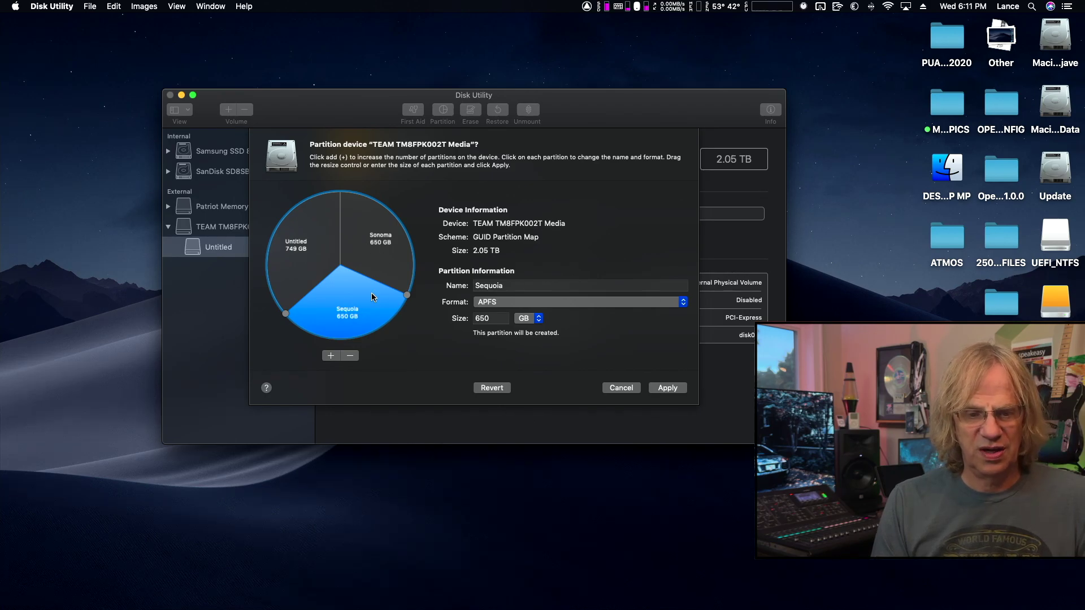
Apply and confirm the Sonoma, Sequoia and Untitled partition plan on the TEAM drive
click(667, 388)
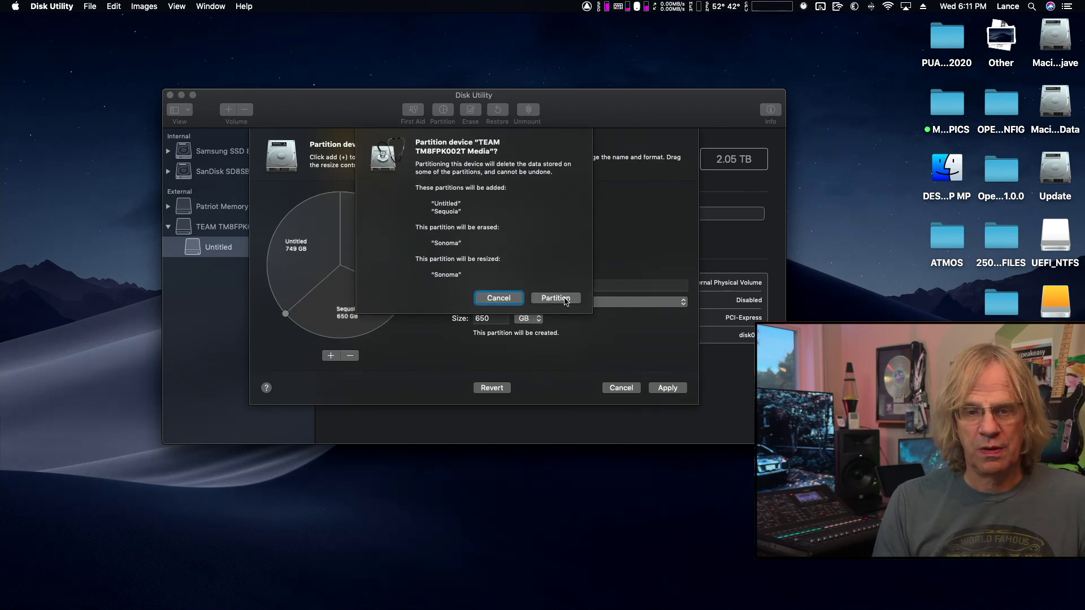
click(565, 299)
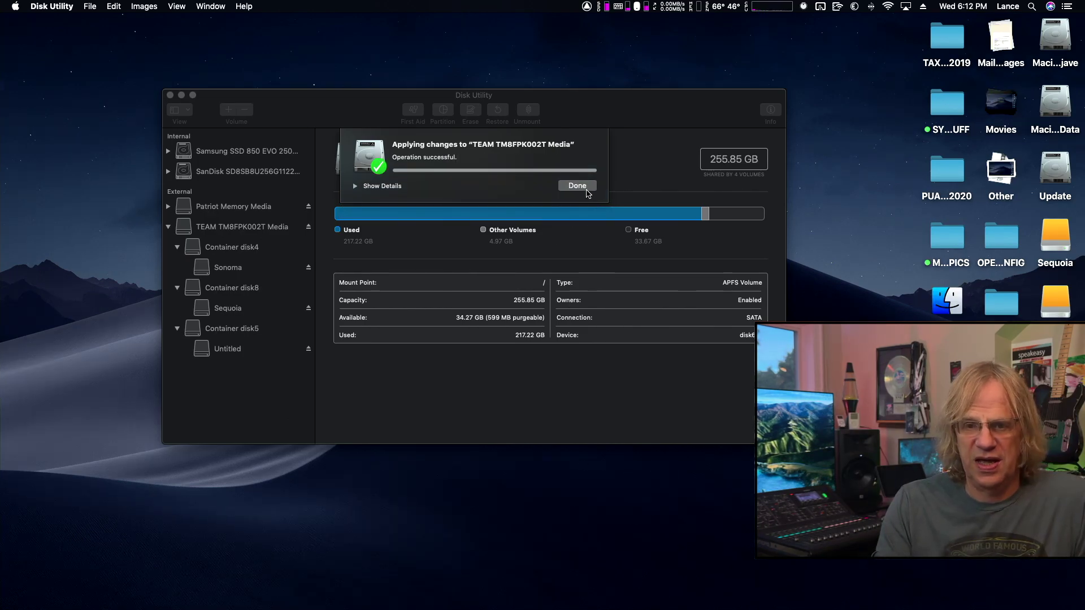
Dismiss the success message and open the Sequoia, Sonoma, Untitled and UEFI_NTFS volumes to check them
click(588, 191)
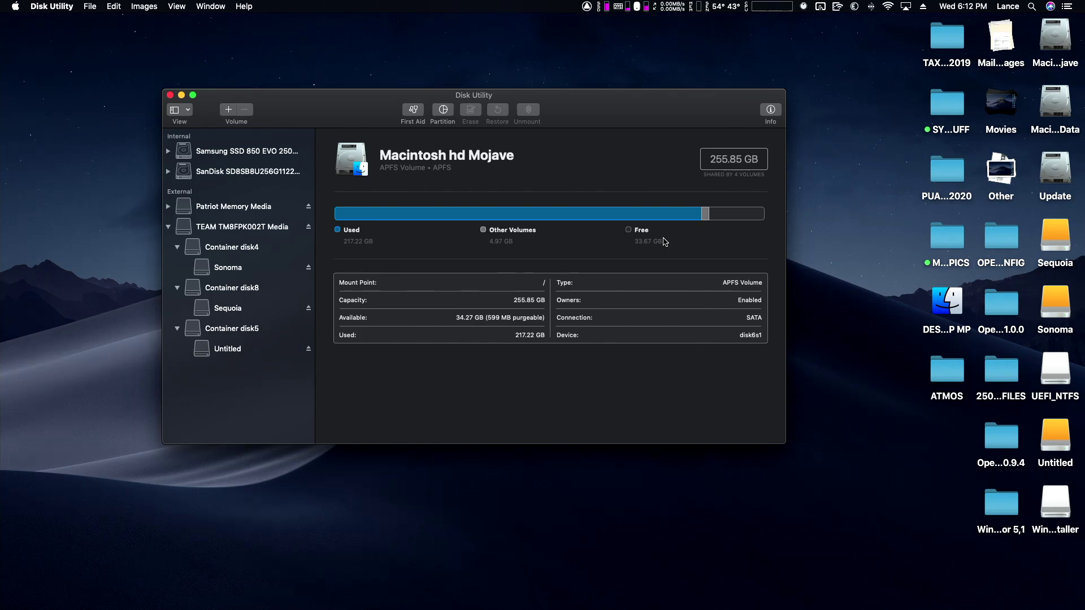
click(1062, 241)
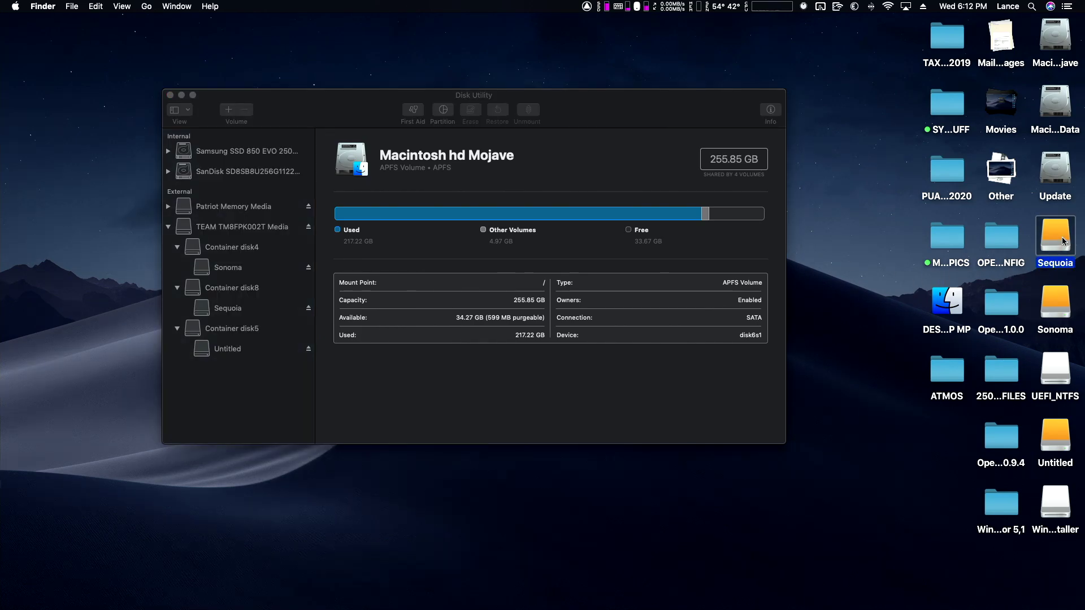
double_click(1062, 246)
double_click(1064, 301)
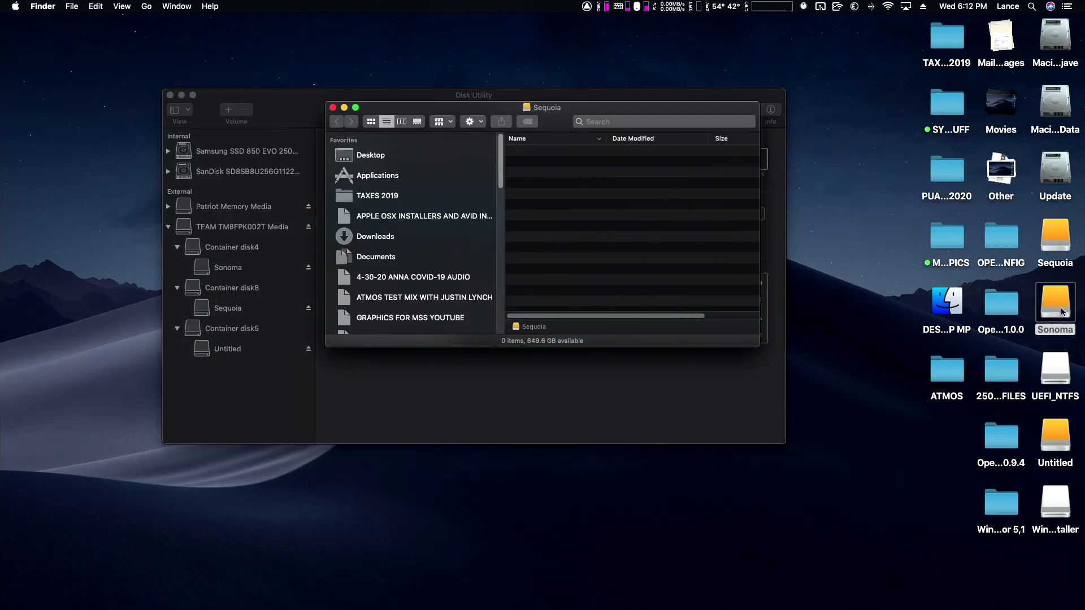
double_click(1056, 436)
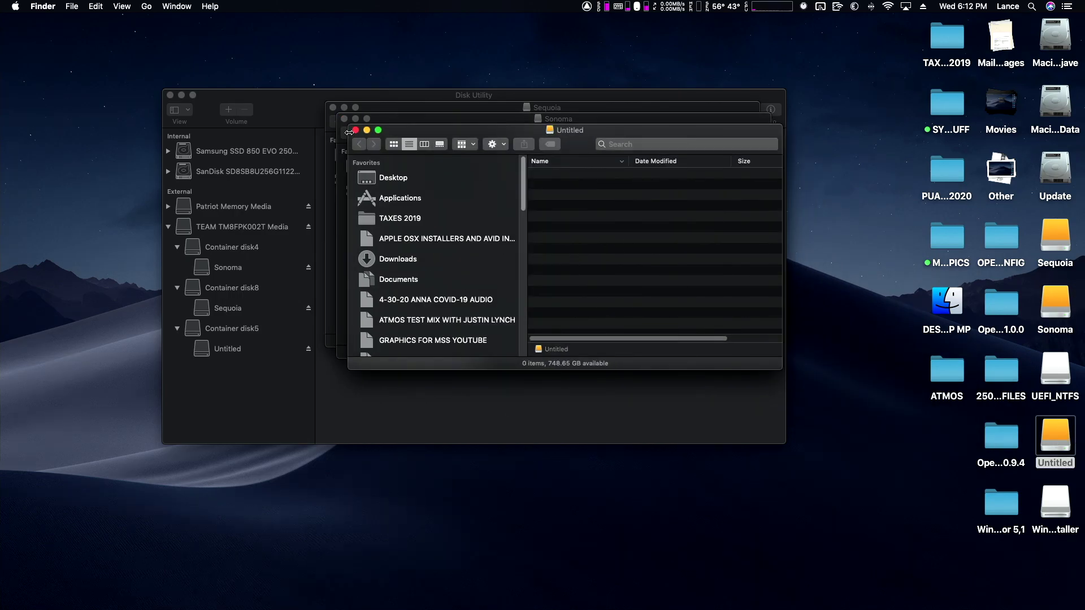
click(1047, 371)
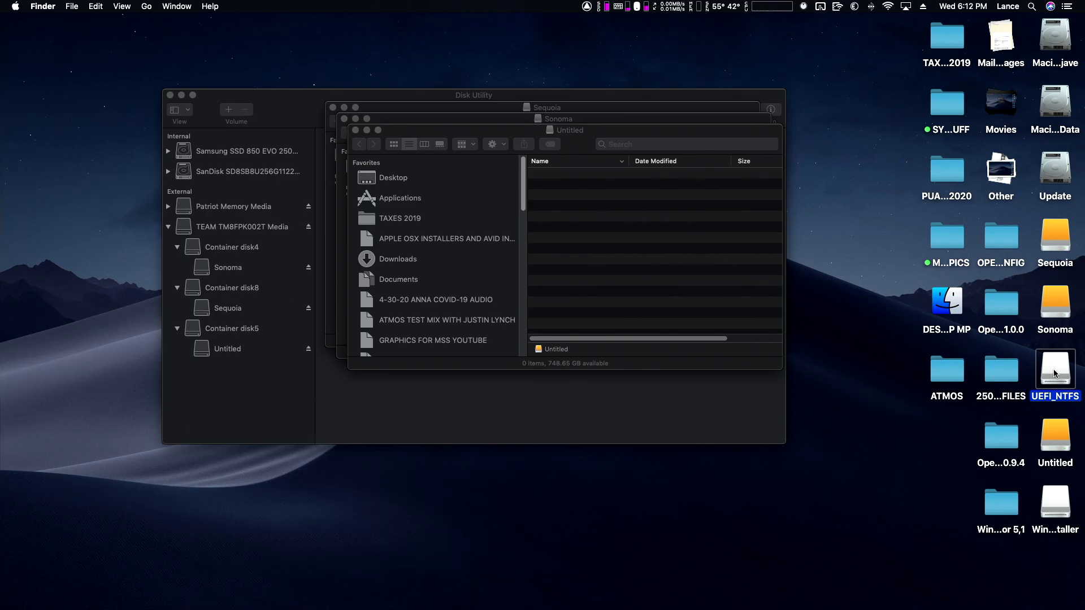
double_click(1053, 369)
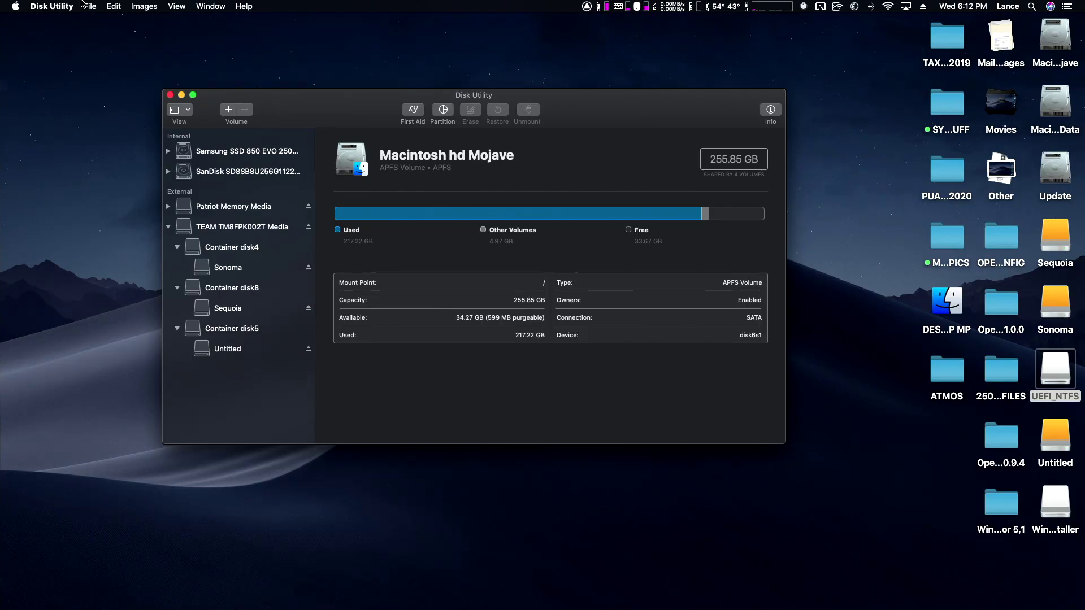
Quit Disk Utility, then enter the account password to log back in
click(55, 7)
click(98, 93)
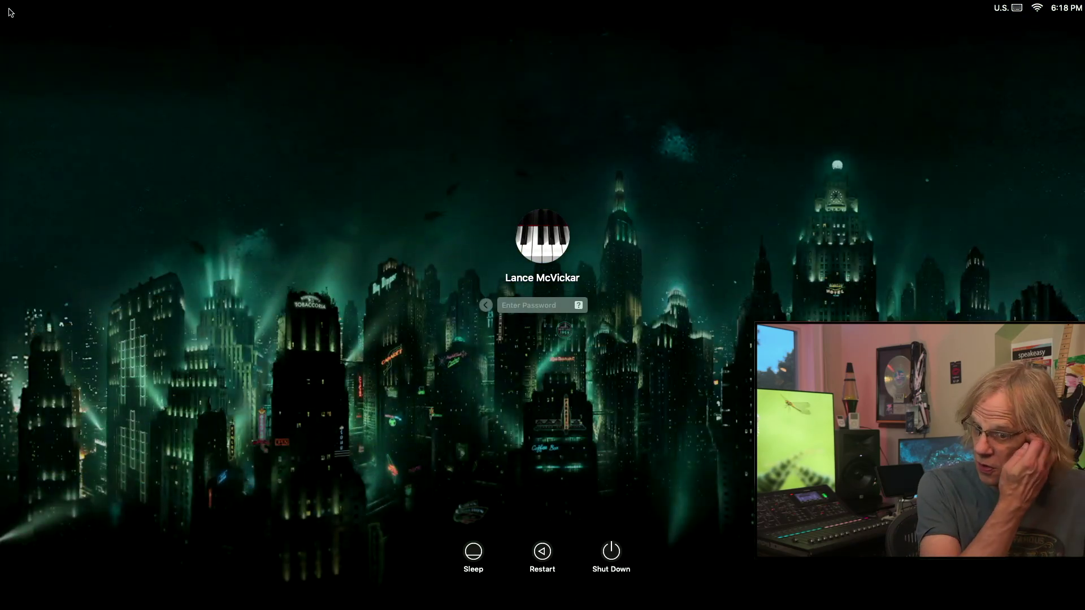
text(•••••)
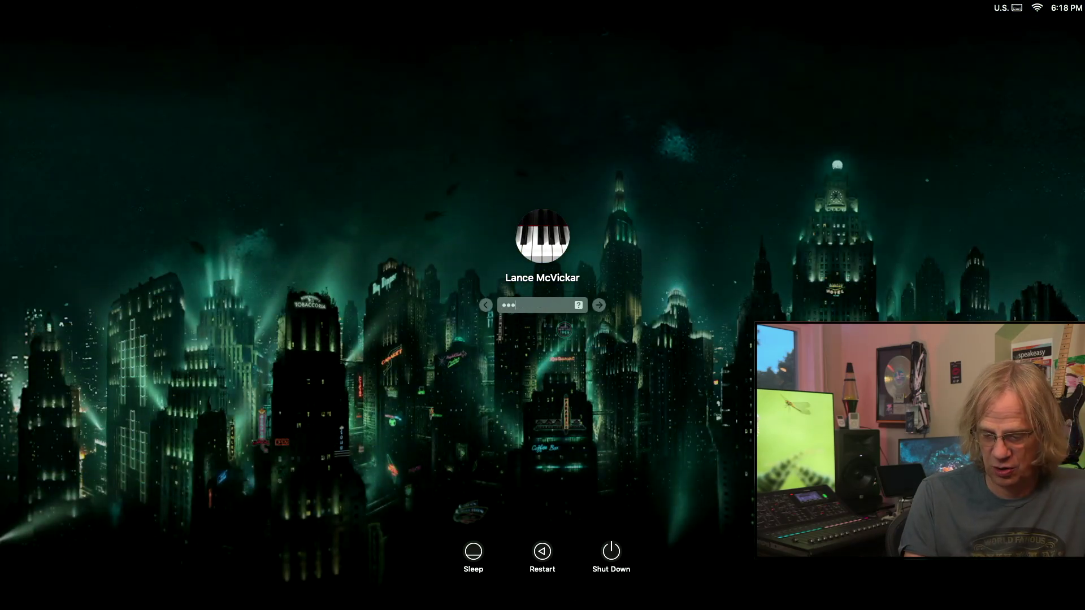
key(Return)
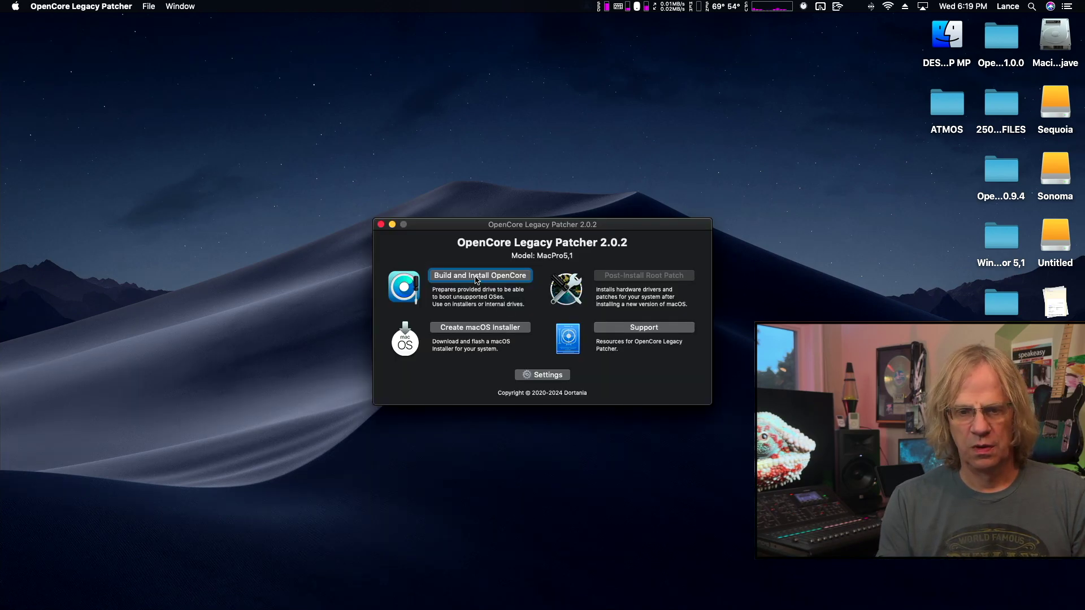
Build OpenCore for the MacPro5,1, install it onto the TEAM TM8FPK002T drive, and reboot
click(476, 276)
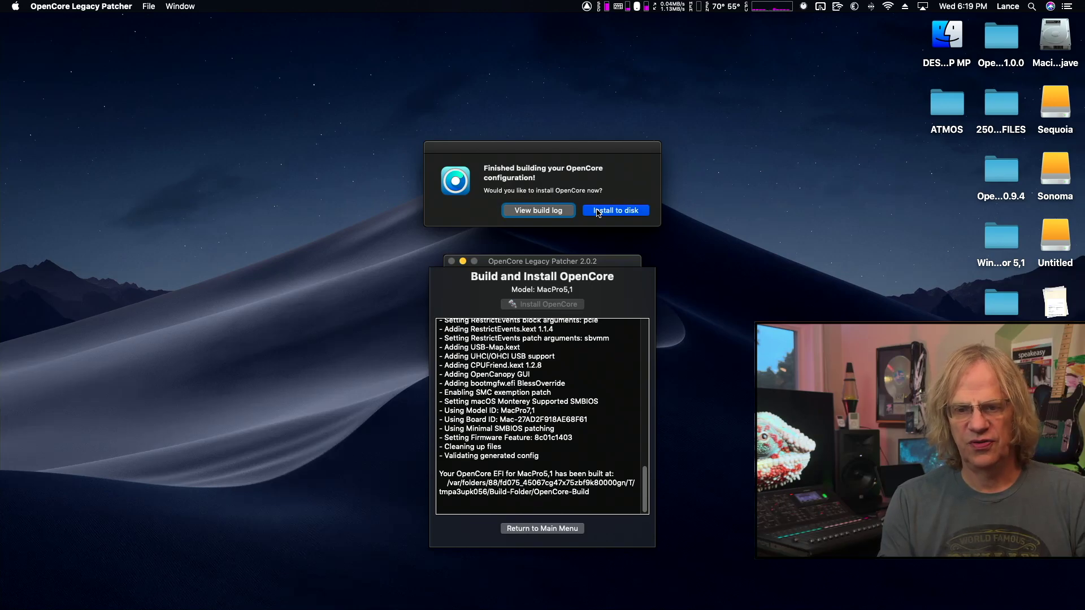
click(597, 212)
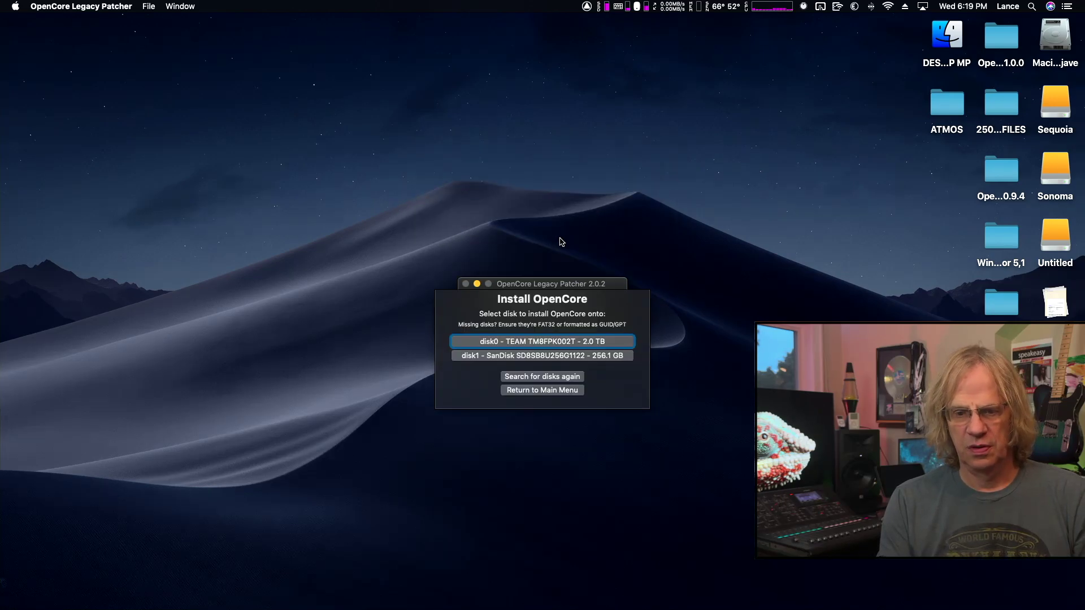
click(546, 343)
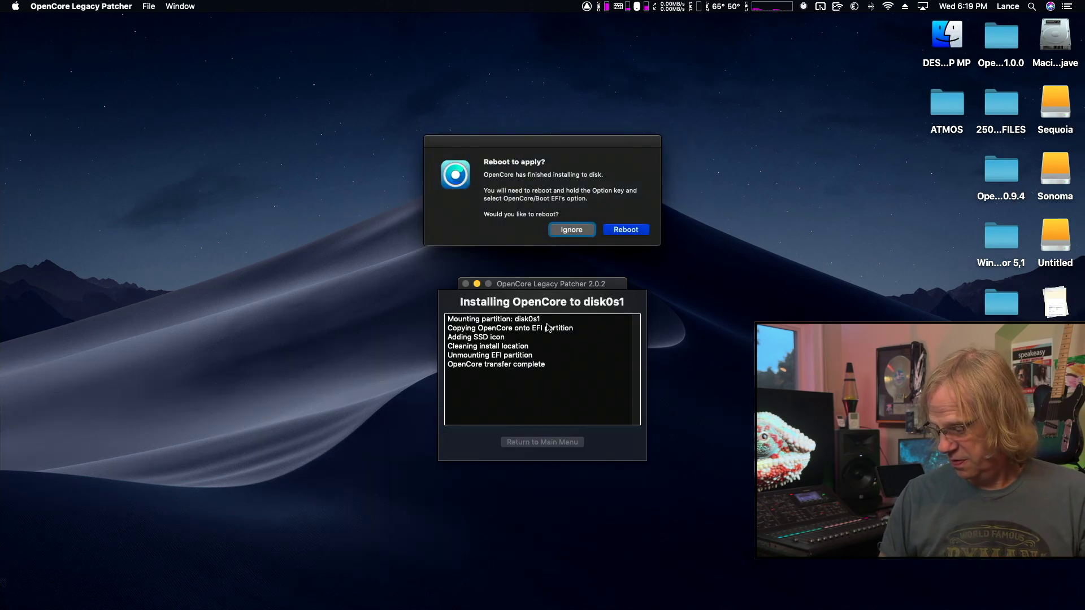
click(631, 232)
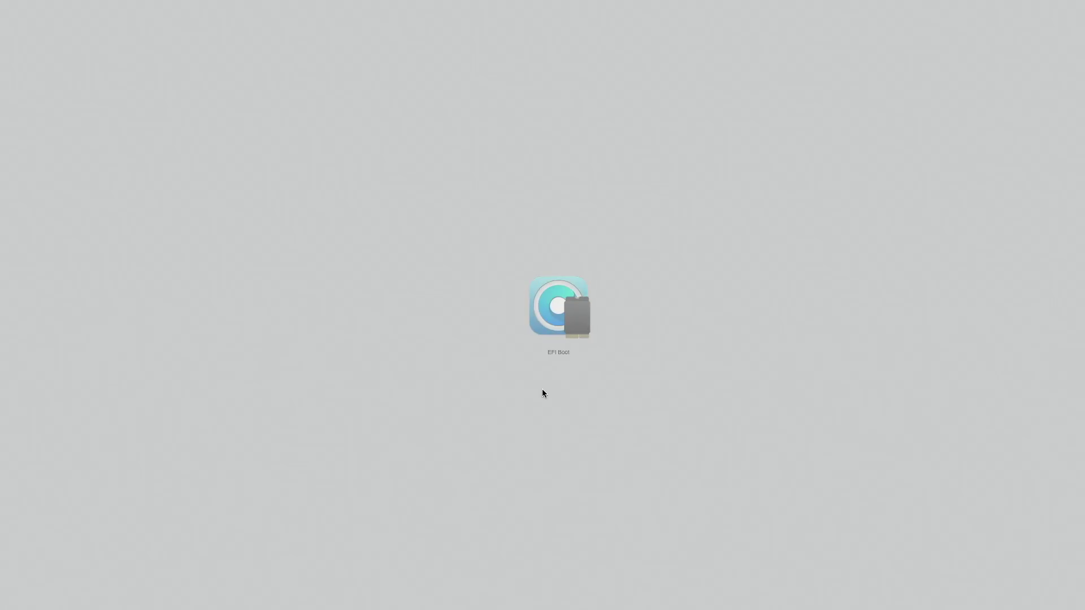
Select the EFI Boot entry in the startup manager to load OpenCore
key(Right)
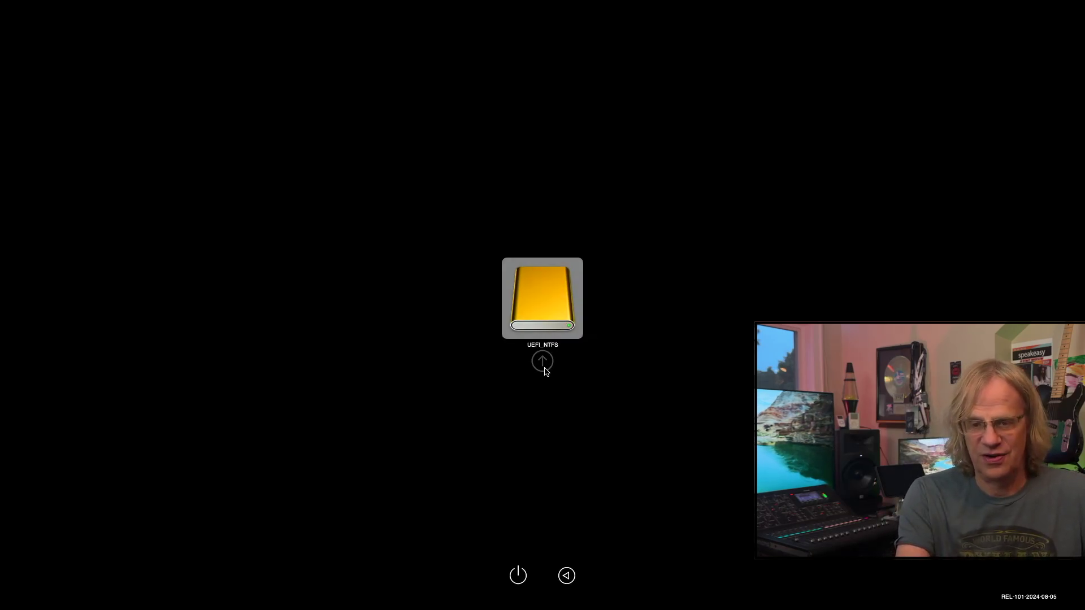
Boot the UEFI_NTFS installer entry to reach Windows Setup
click(542, 361)
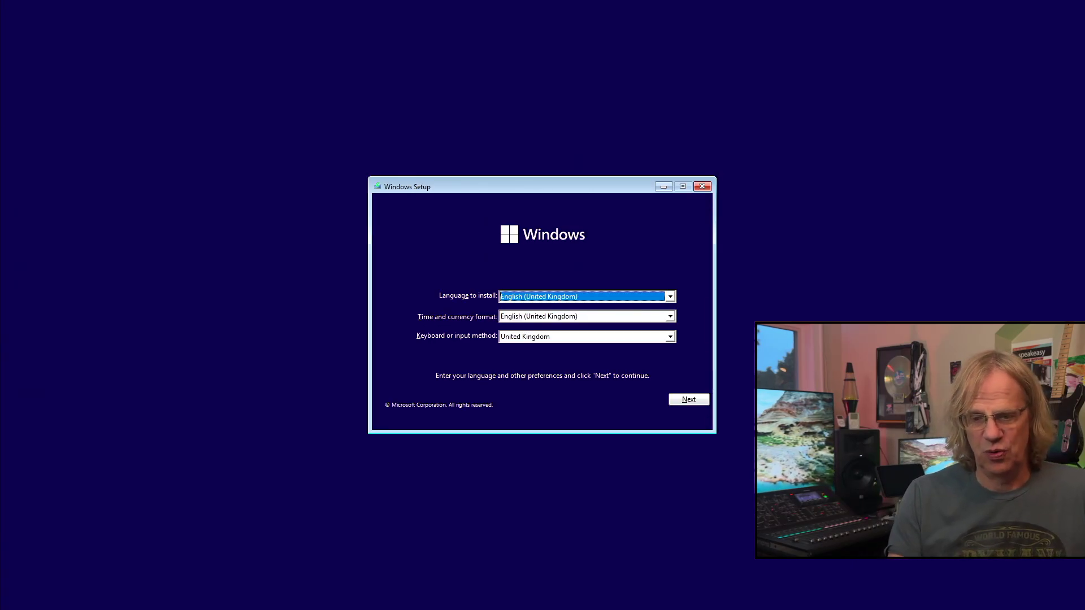
Accept the language settings, begin the Windows installation and skip entering a product key
key(Return)
click(562, 316)
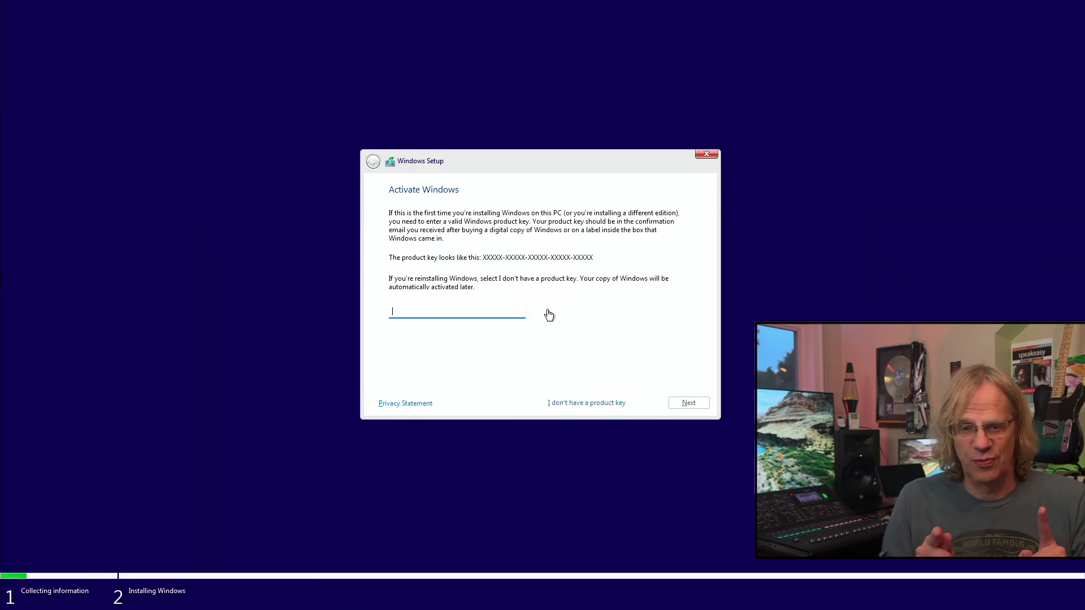
click(578, 405)
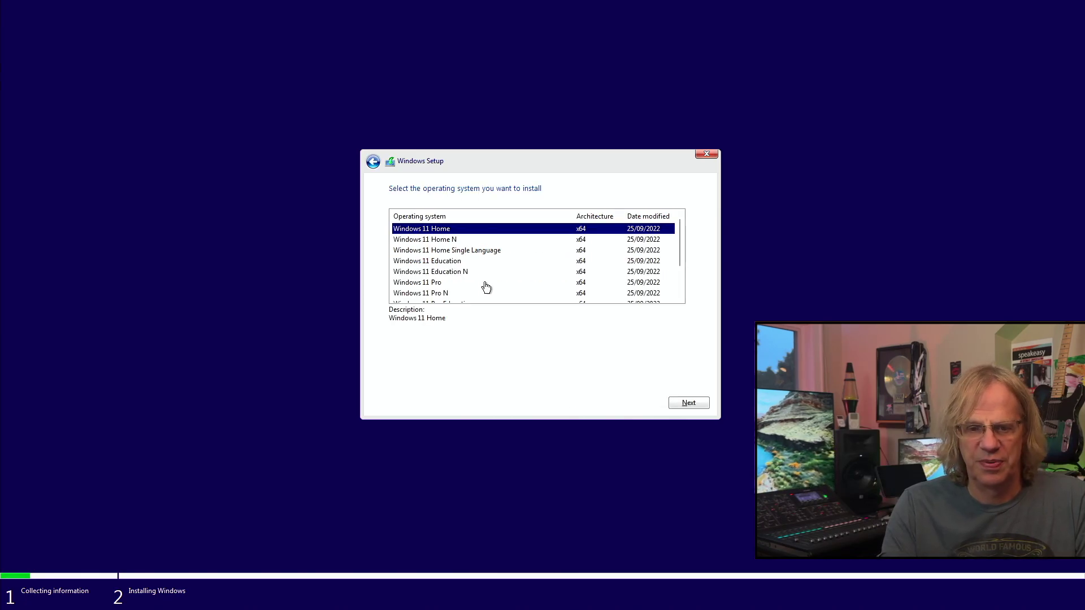
Choose the Windows 11 Pro edition and accept the Microsoft licence terms
click(485, 283)
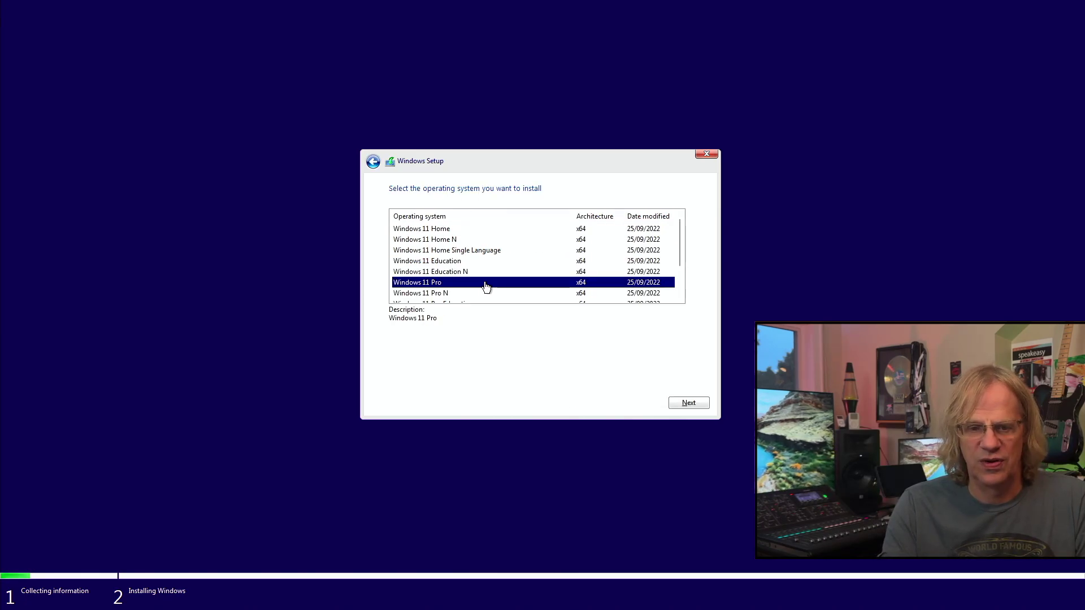
click(689, 403)
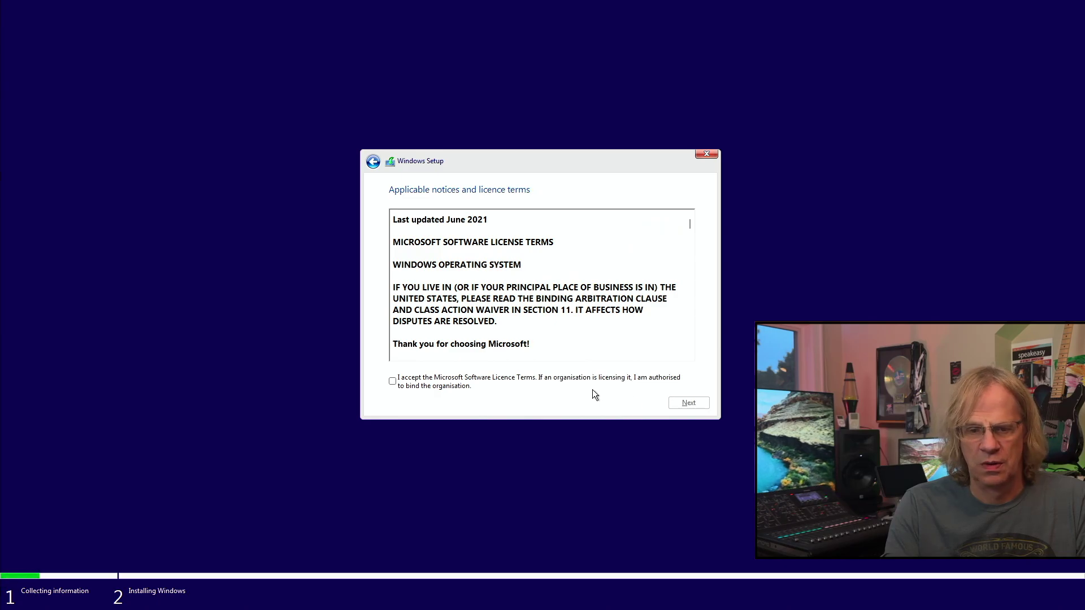
click(397, 379)
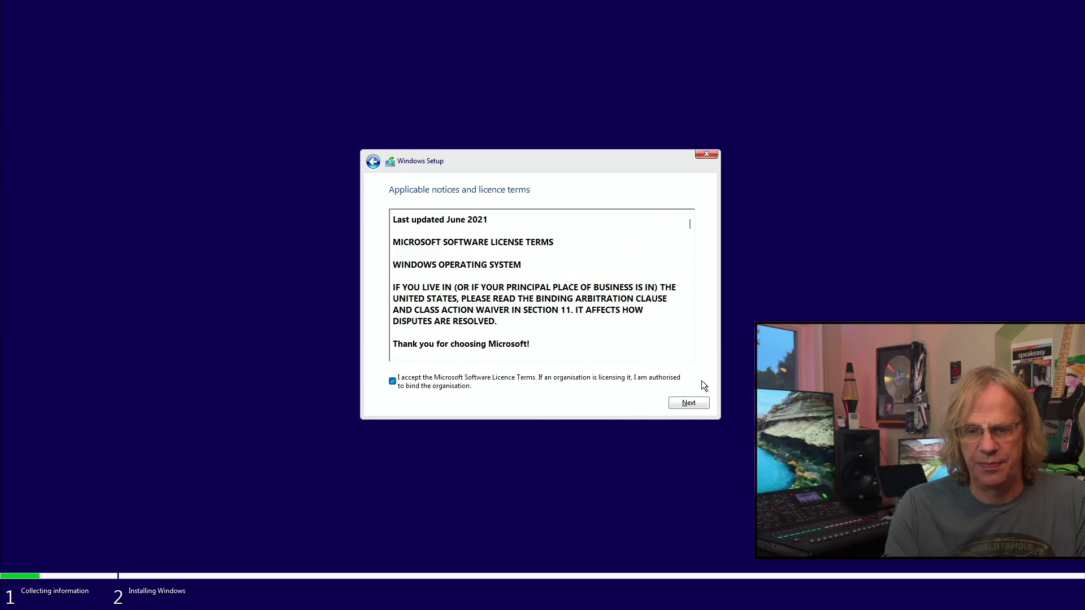
click(682, 403)
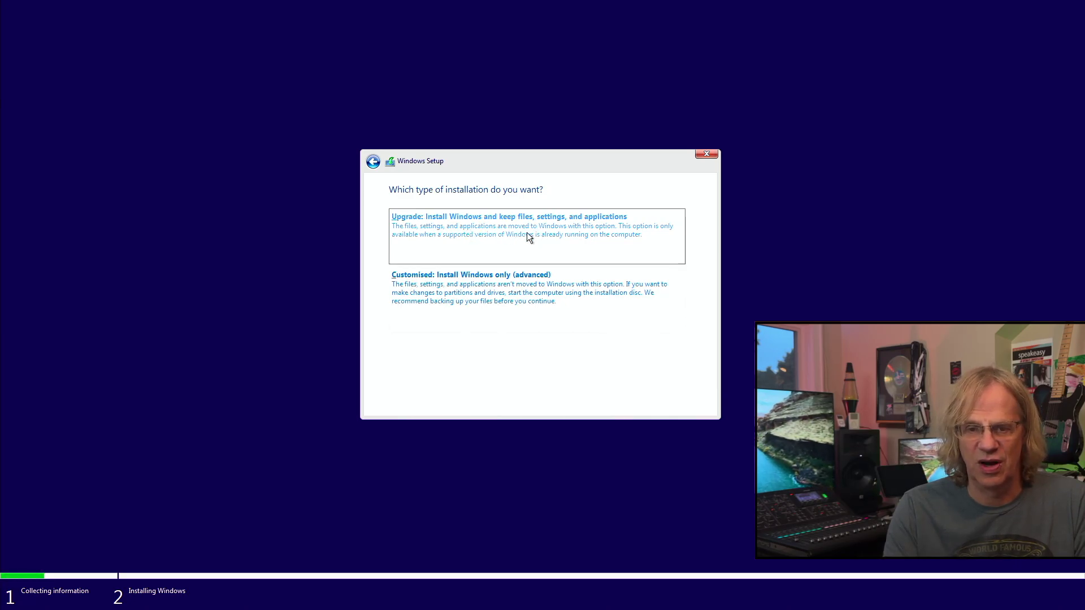
Choose 'Customised: Install Windows only (advanced)' as the installation type
click(451, 290)
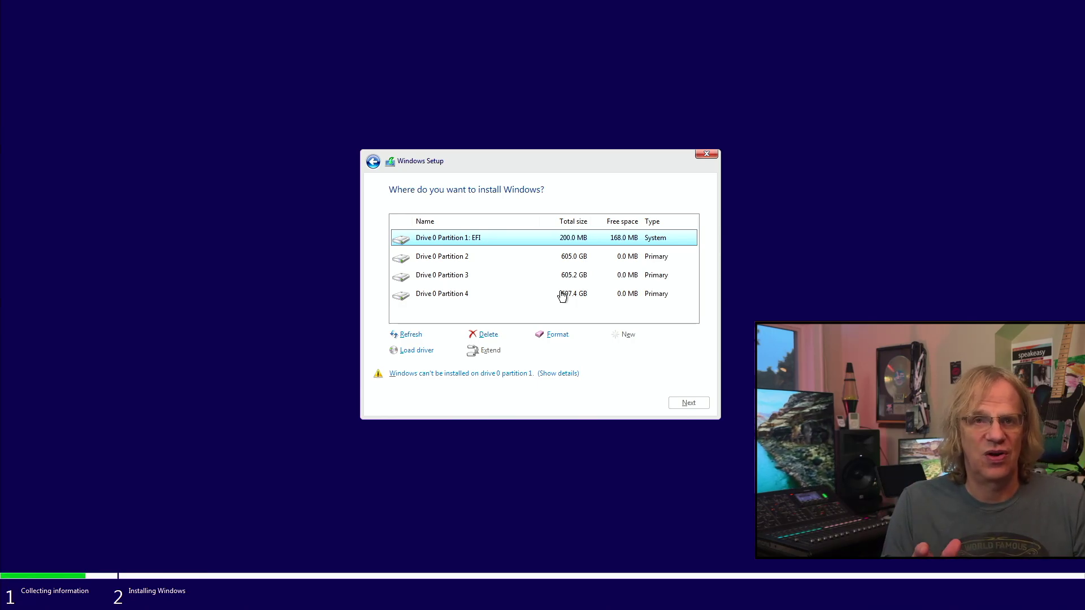
Select the 697.4 GB Drive 0 Partition 4 in the partition list
click(562, 295)
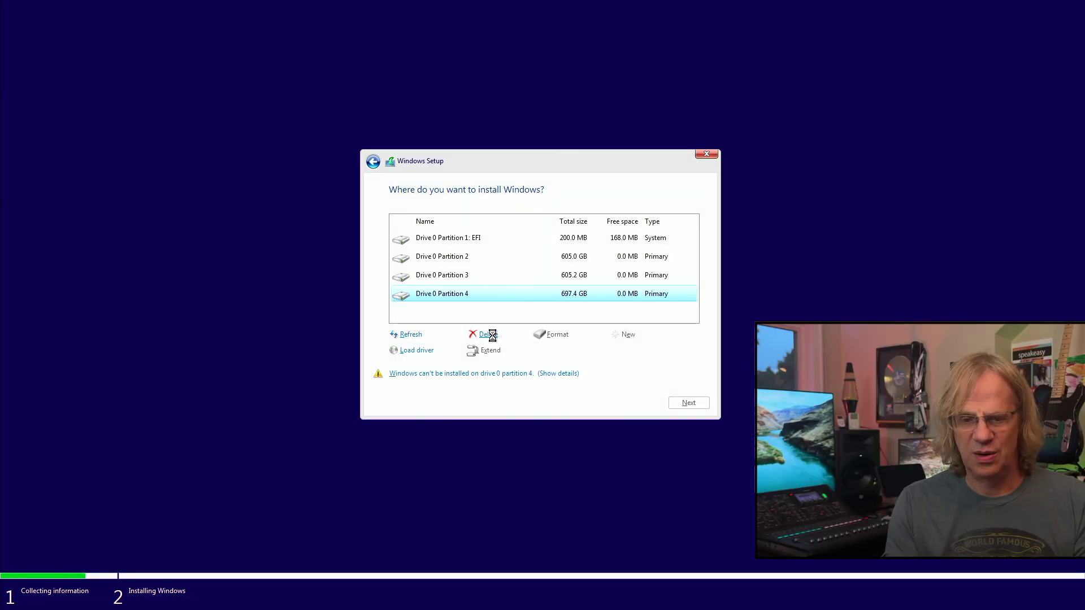
Delete Drive 0 Partition 4 and install Windows into the resulting 697.4 GB unallocated space
click(483, 335)
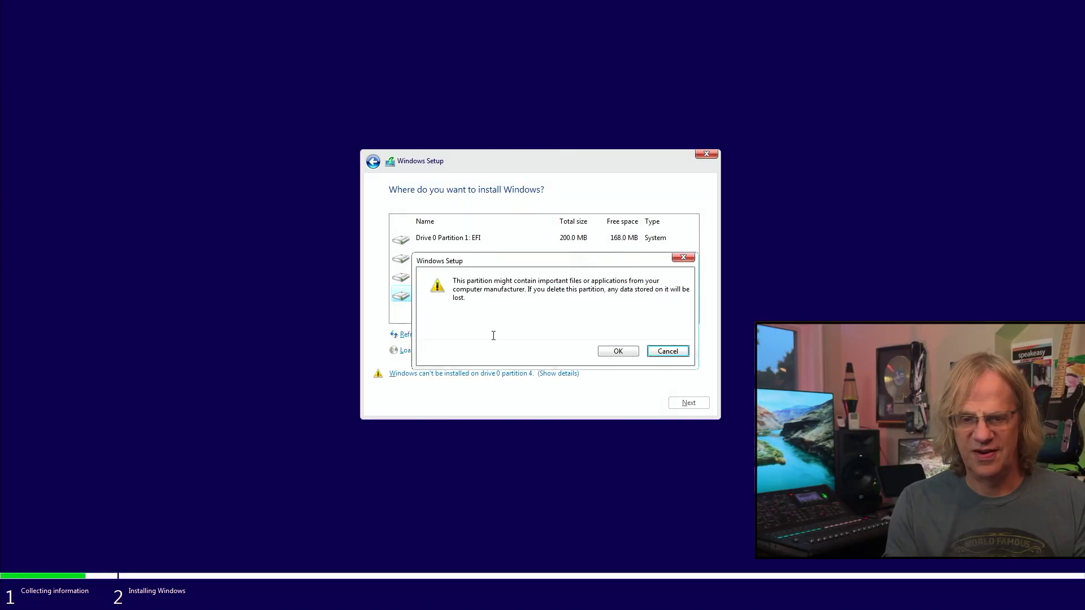
click(612, 351)
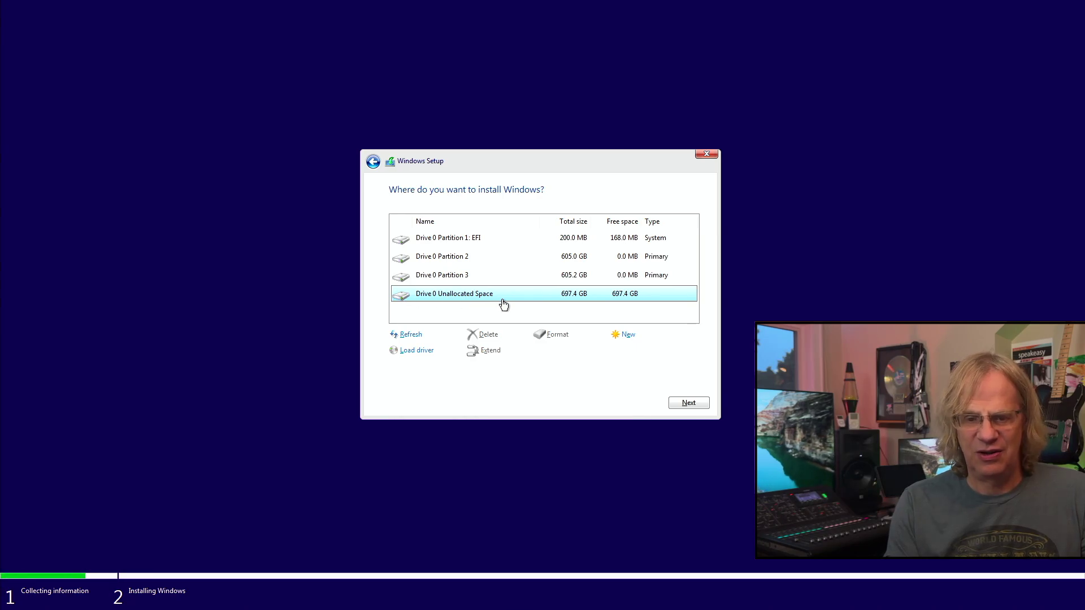
click(688, 402)
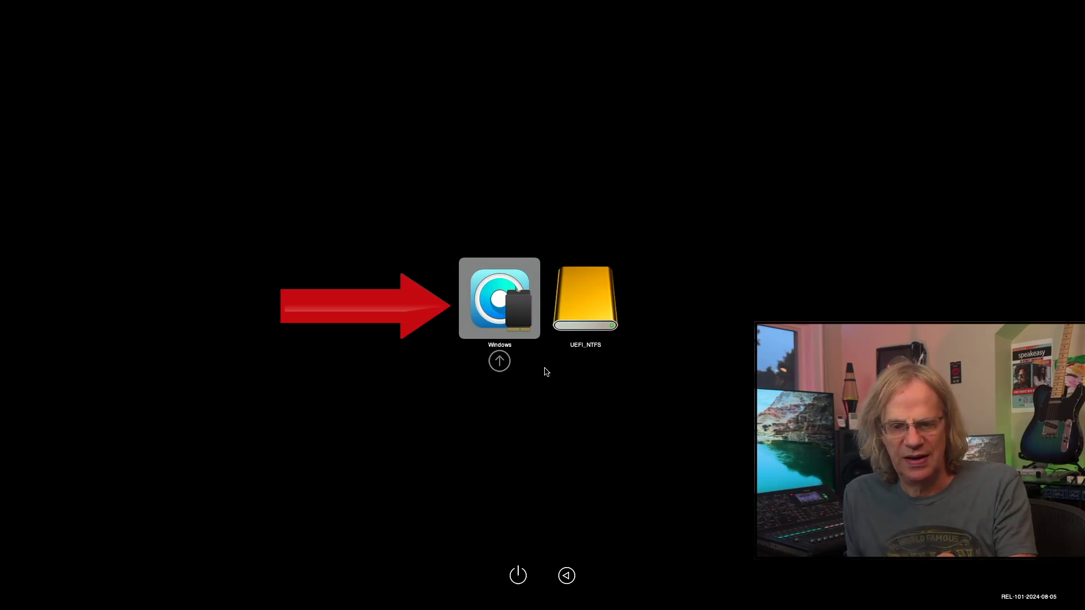
Boot the Mac from the Windows entry in the OpenCore picker
key(Return)
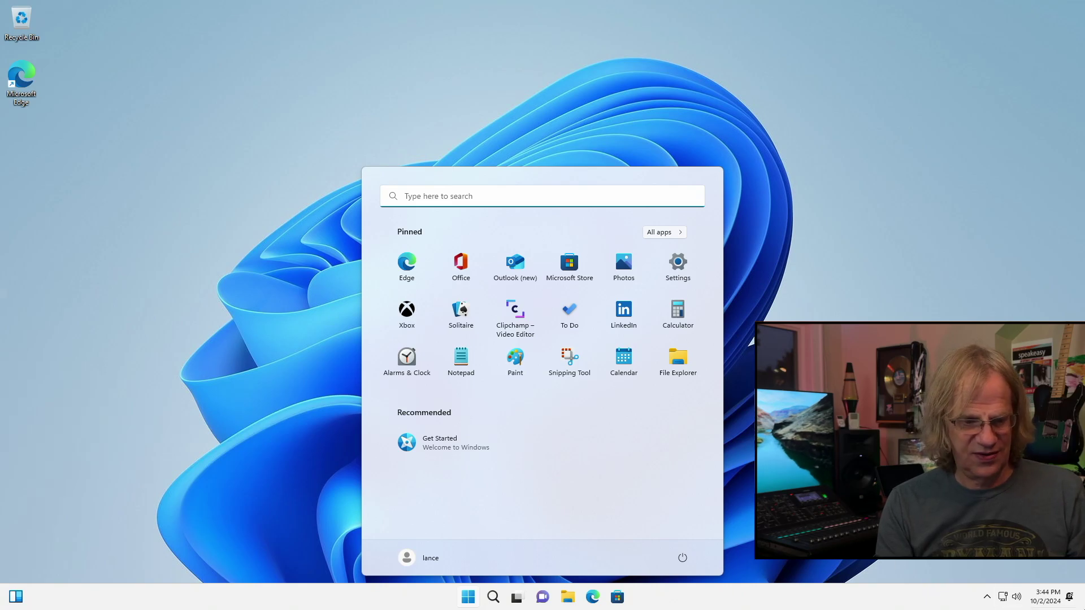
Check the Start menu and its quick links list, then show the Windows power options
click(471, 598)
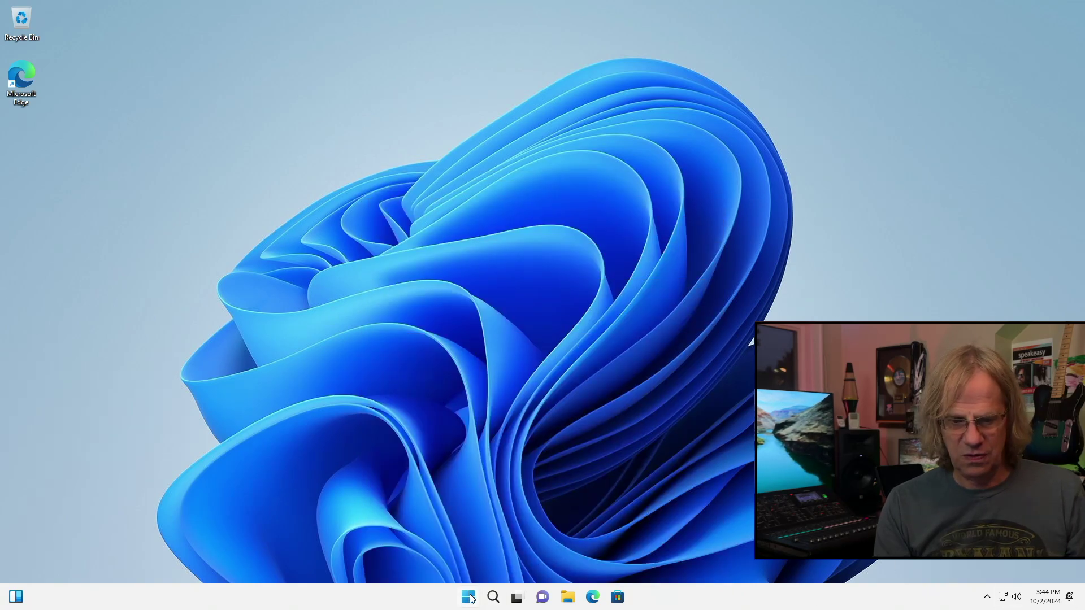
right_click(471, 598)
click(471, 598)
click(470, 598)
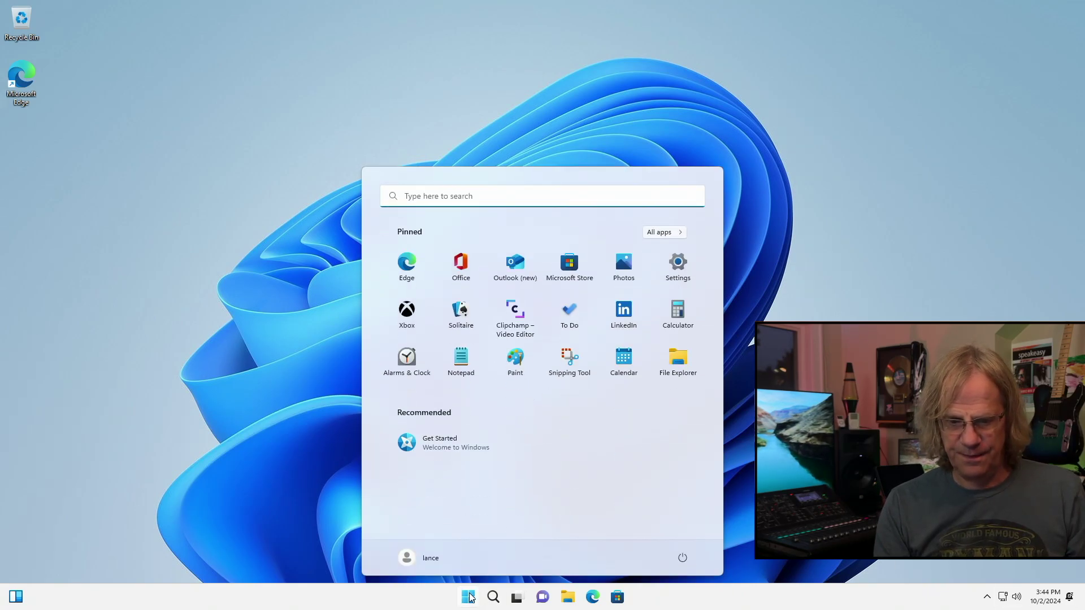
click(682, 558)
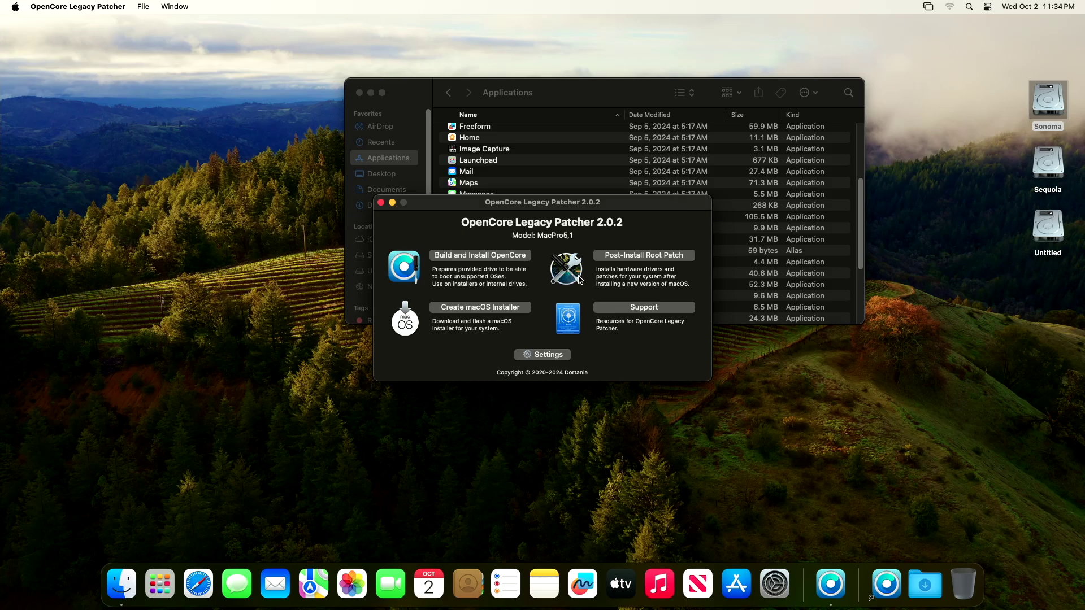
Choose Create macOS Installer, then Download macOS Installer to see available versions
click(484, 308)
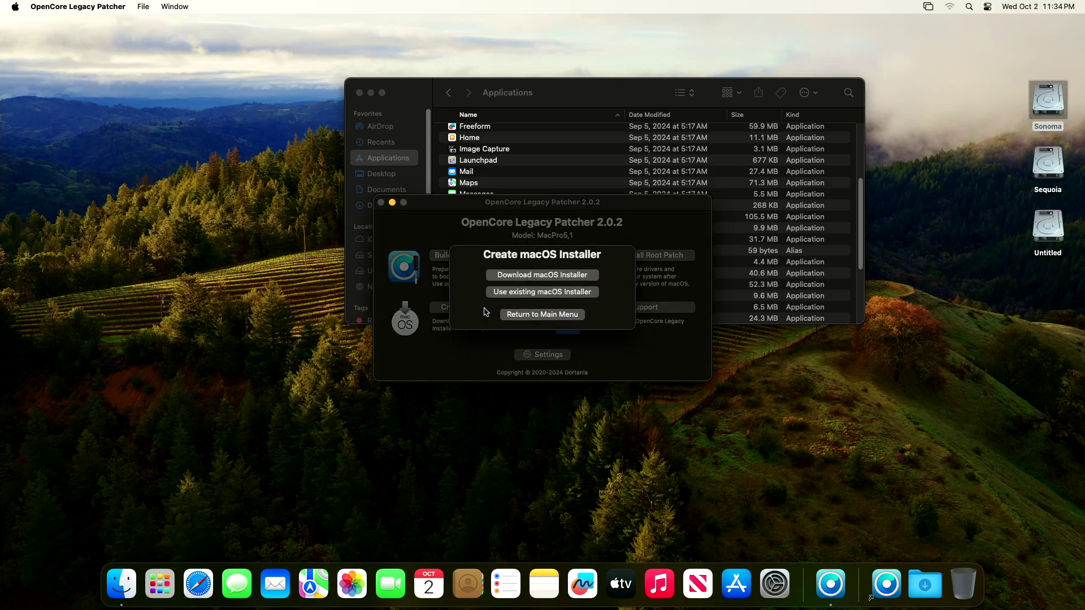
click(531, 280)
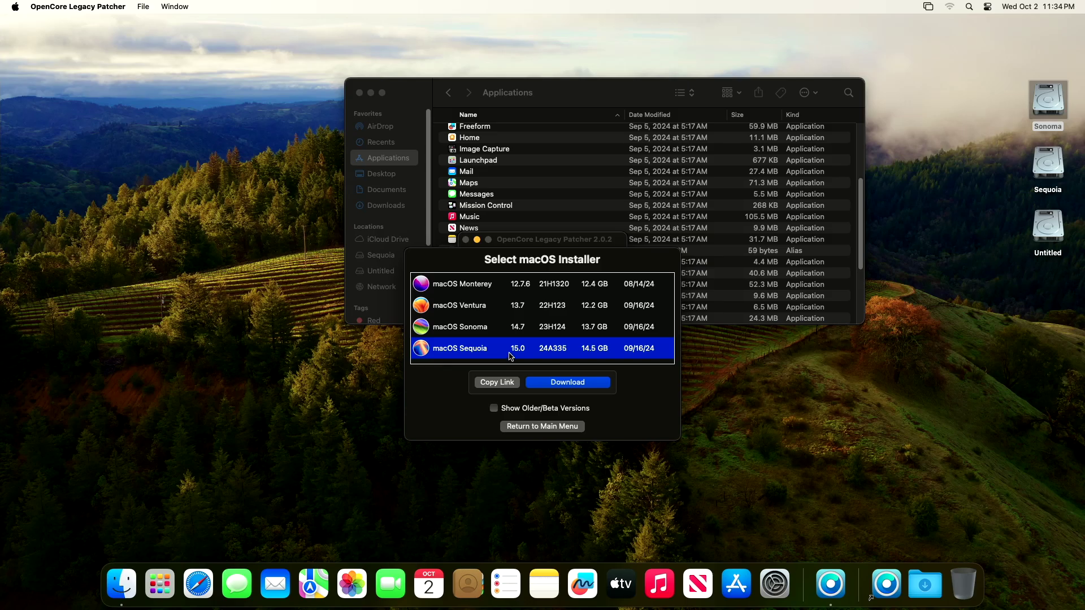
Download the 14.5 GB macOS Sequoia 15.0 (24A335) installer
key(Return)
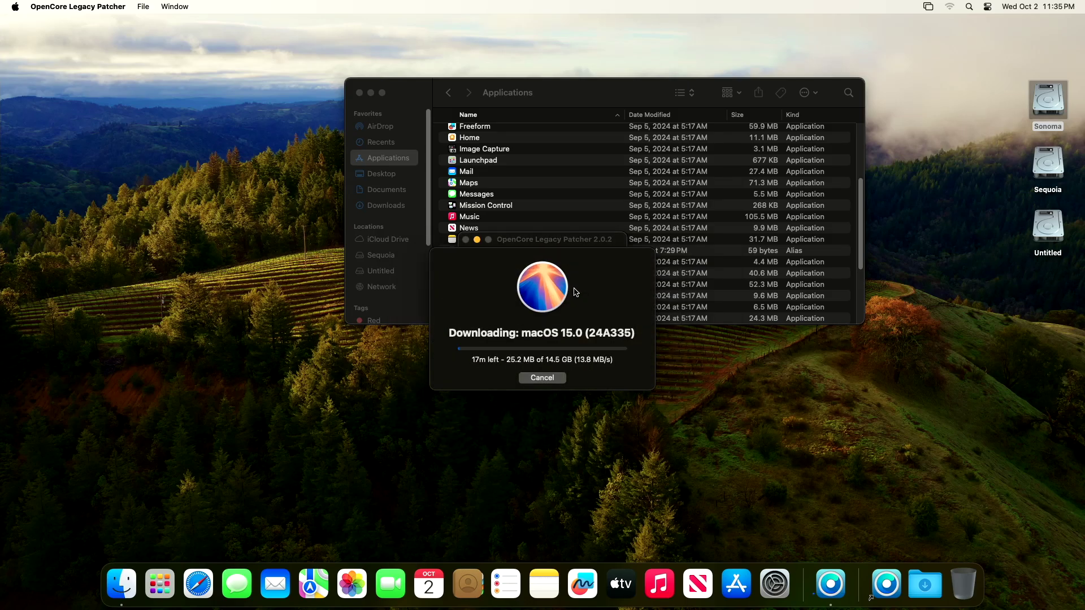